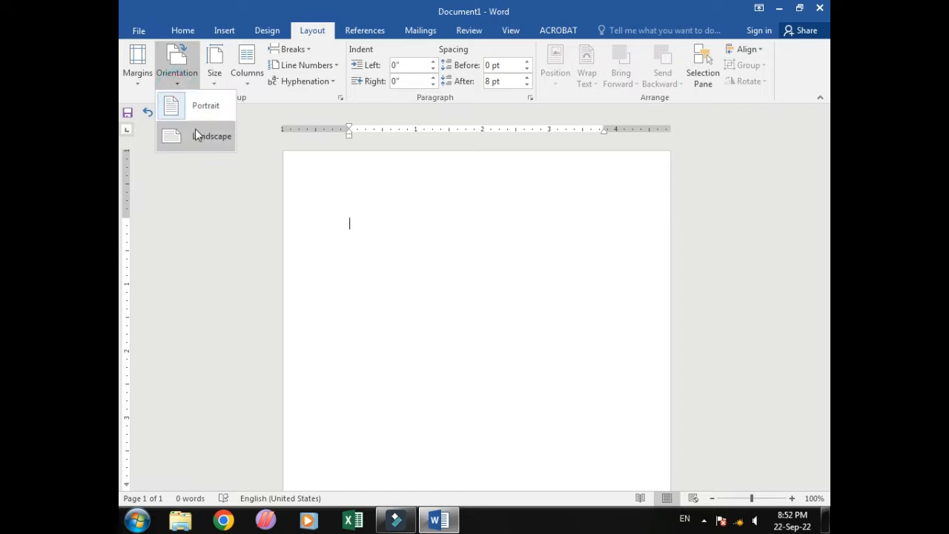
Step: Set the page to landscape orientation with the Narrow 0.5" margins on all sides
click(146, 88)
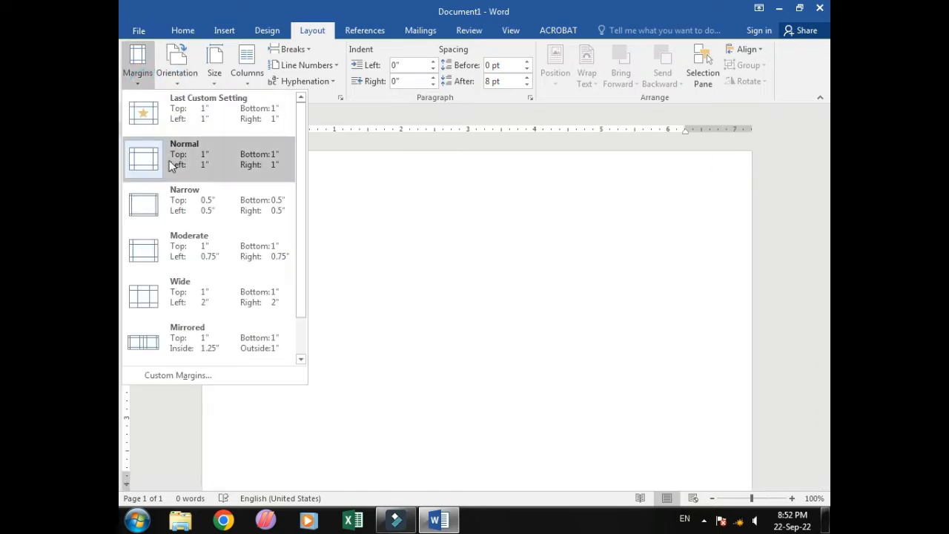
click(149, 199)
drag(130, 183, 131, 162)
click(712, 498)
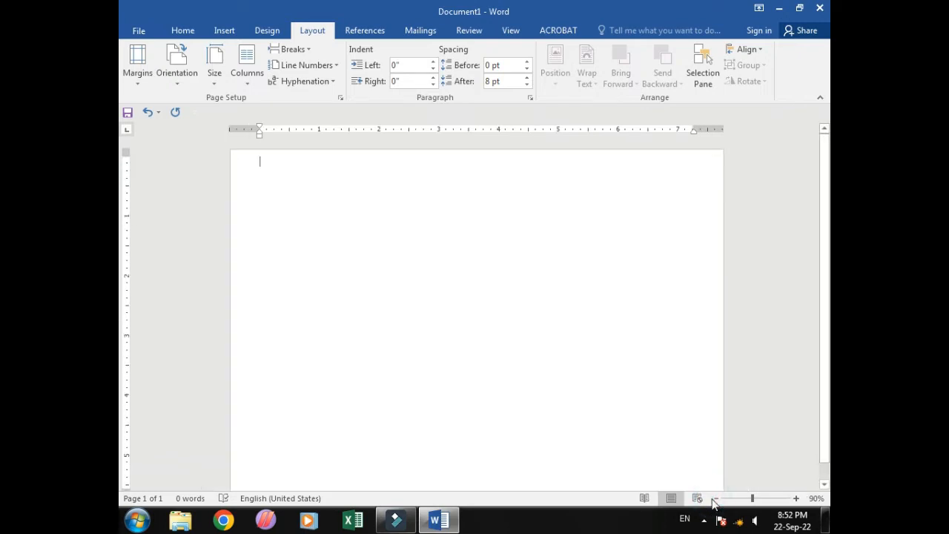
click(712, 499)
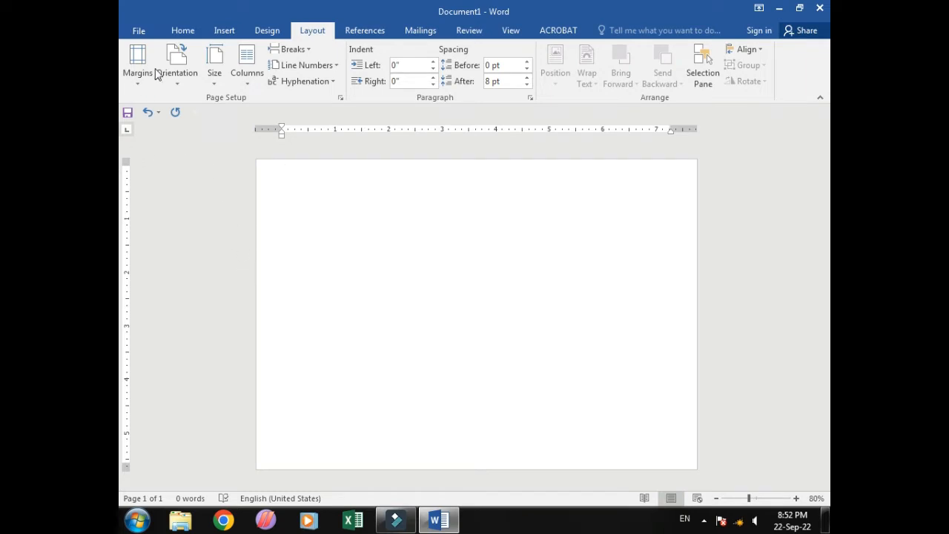
Step: Set the page color to the lightest orange theme shade
click(267, 31)
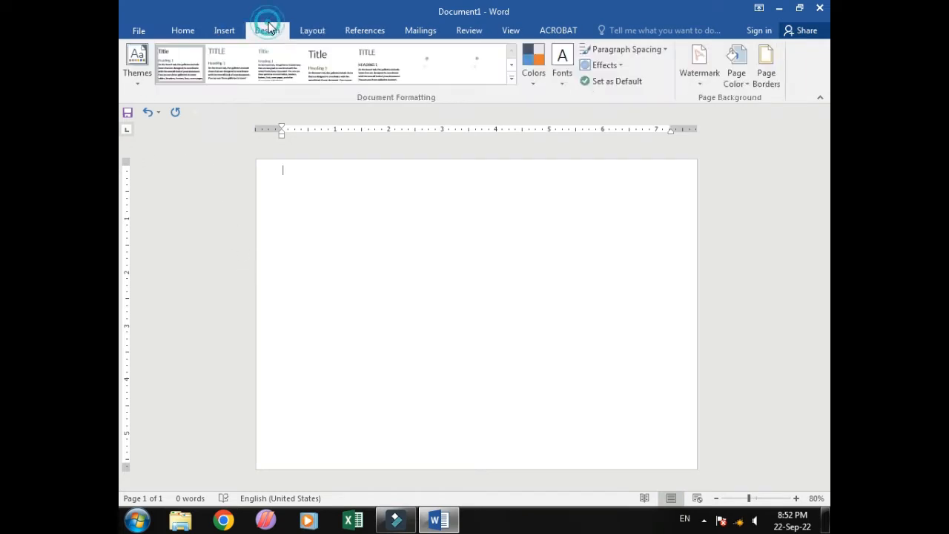
click(748, 85)
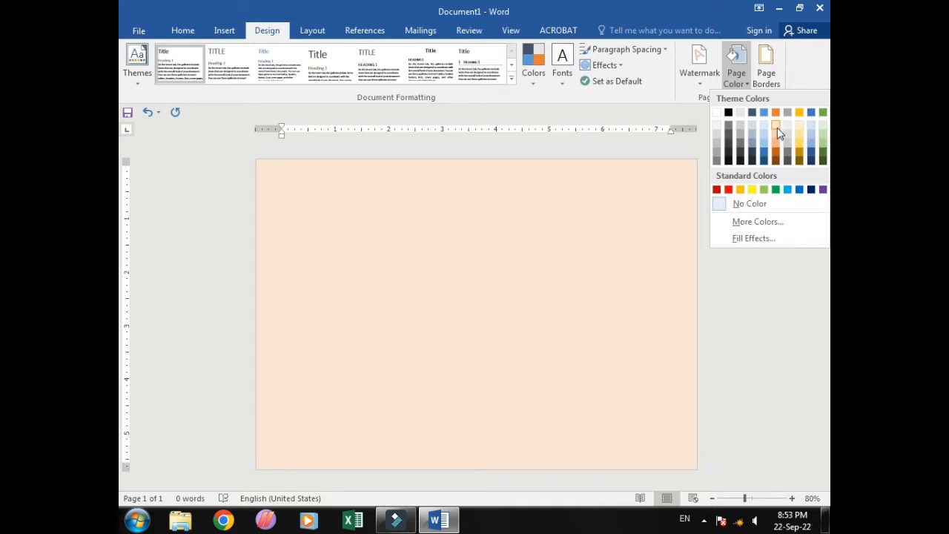
click(777, 127)
click(404, 313)
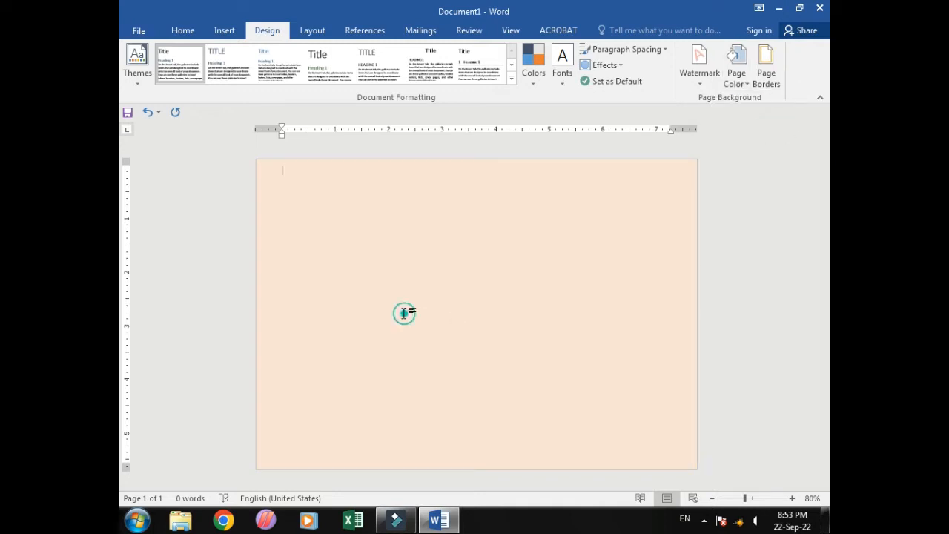
Step: Choose the Box page border for the whole document and try a 3 pt style with a thick line between thin lines
click(764, 74)
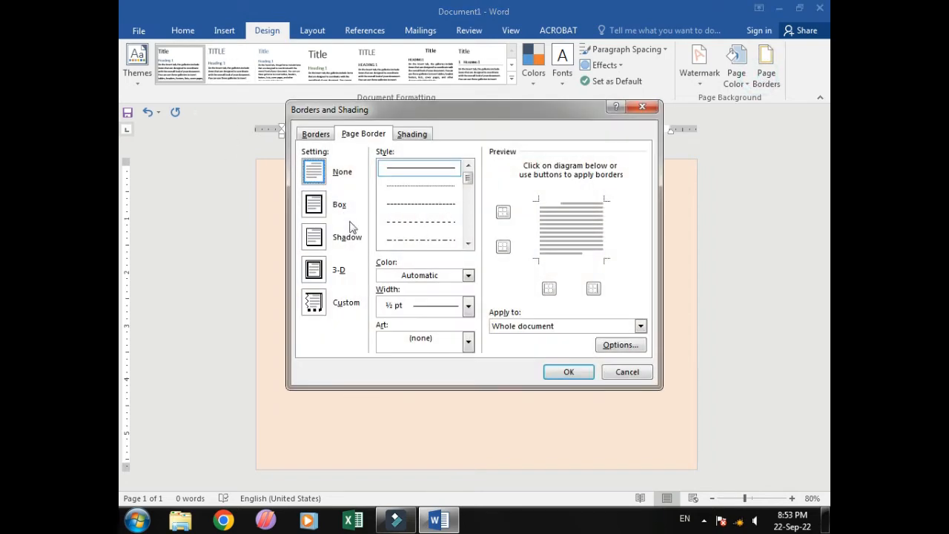
click(315, 207)
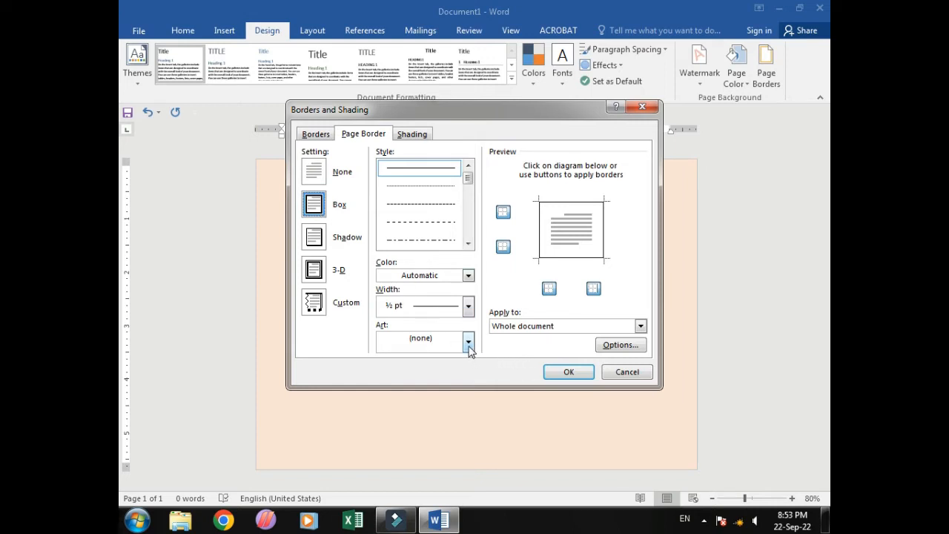
click(469, 244)
click(468, 245)
click(468, 244)
click(443, 227)
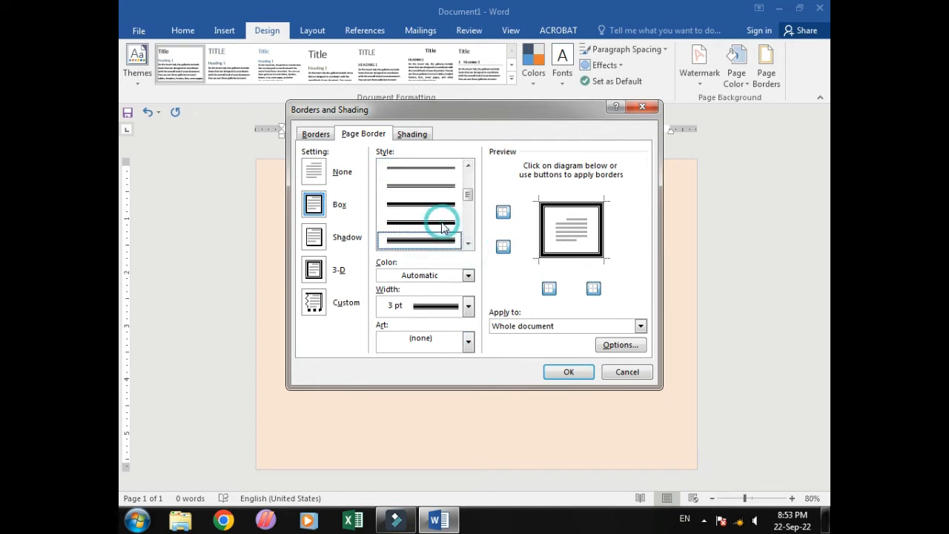
click(468, 306)
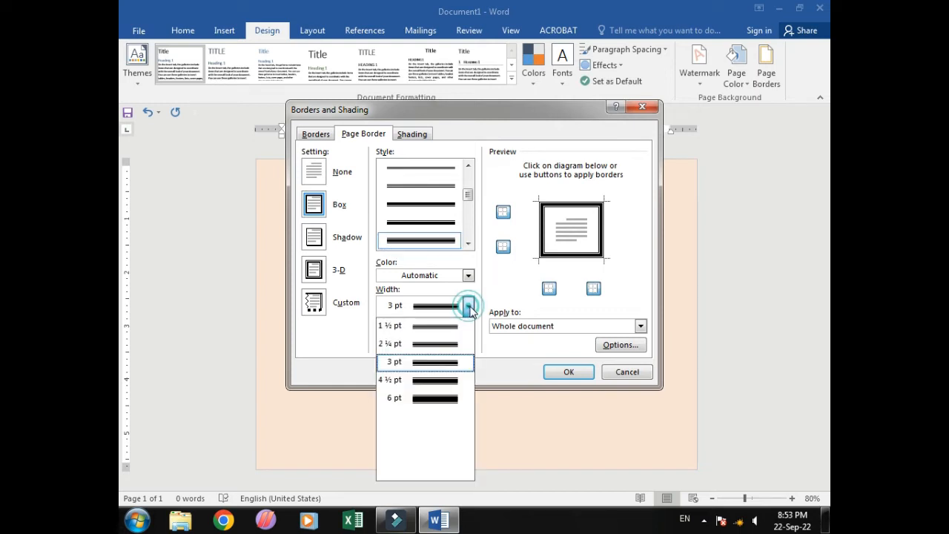
click(468, 307)
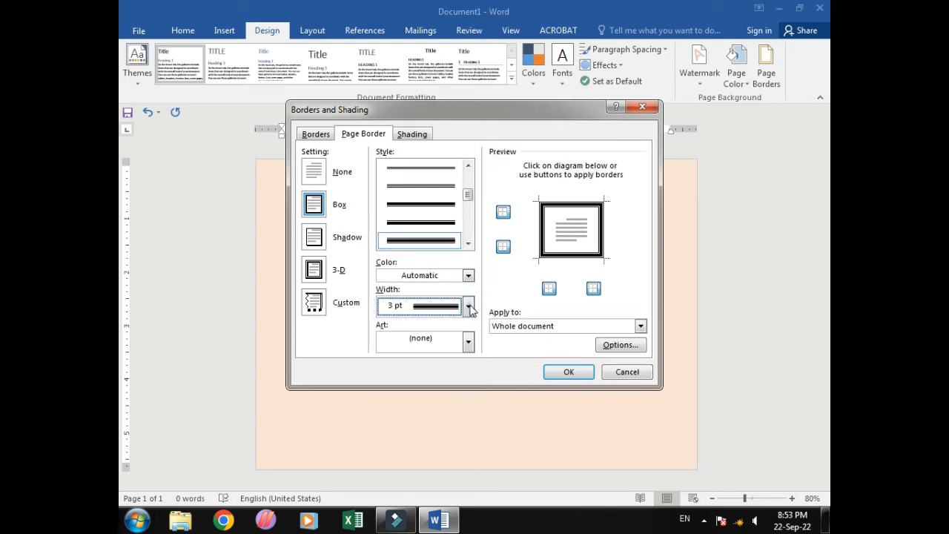
Step: Switch the page border to the 3 pt style with a thick outer and thin inner line and apply it
click(468, 243)
click(468, 243)
click(468, 244)
click(468, 244)
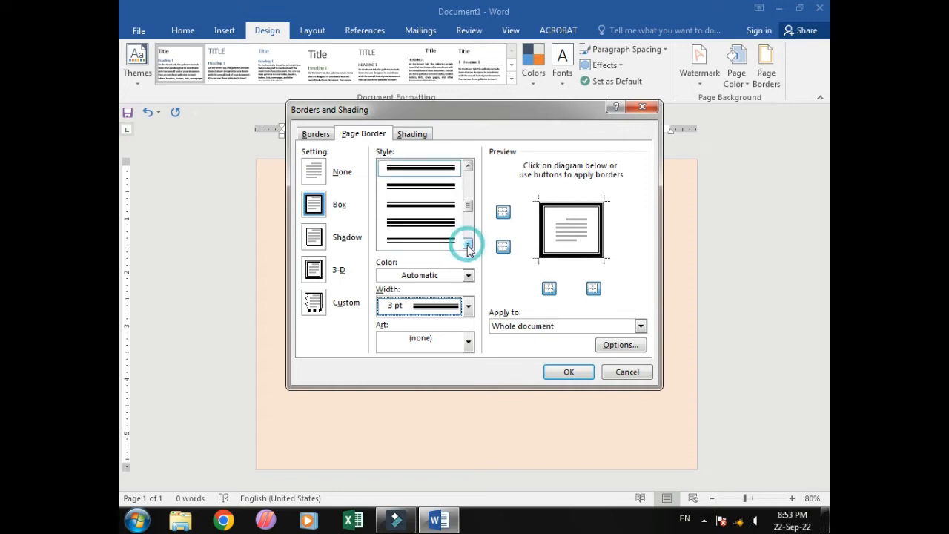
click(442, 226)
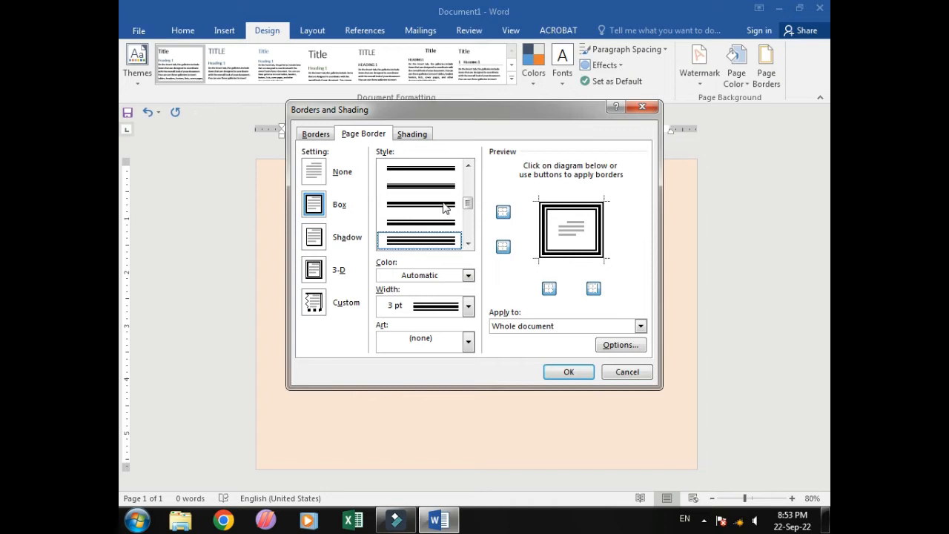
click(445, 206)
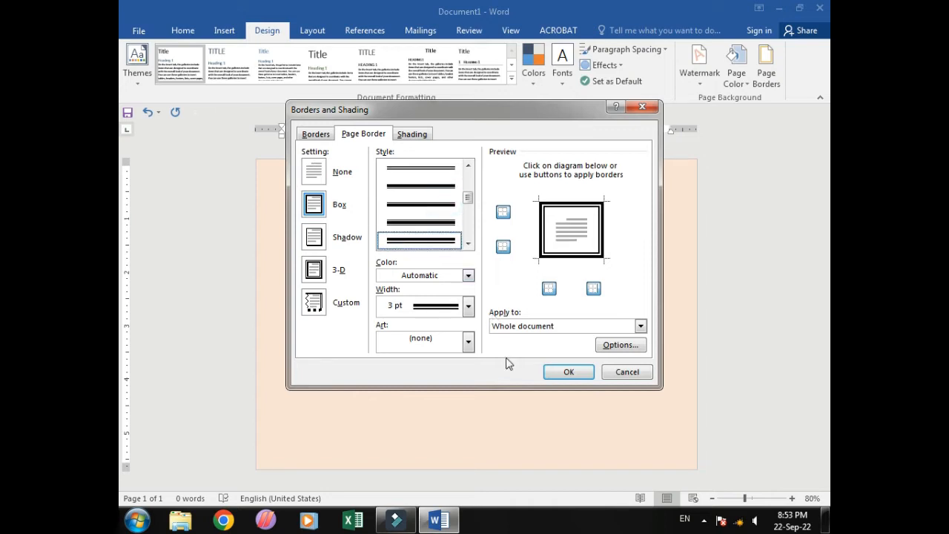
click(557, 374)
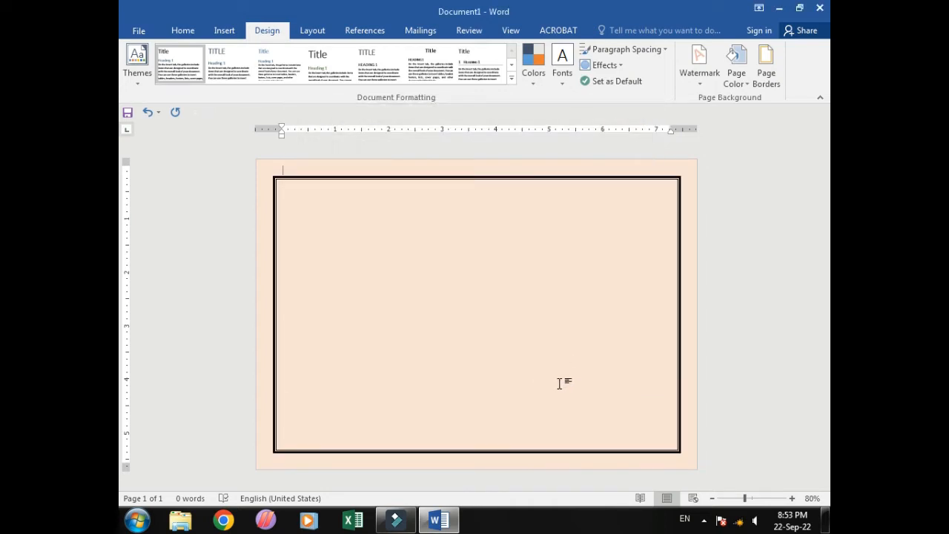
Step: Enter the centered 18 pt heading "Type your school name / college name" on the first line
click(182, 30)
click(378, 75)
click(277, 56)
click(277, 56)
click(276, 57)
click(276, 57)
text(Type you)
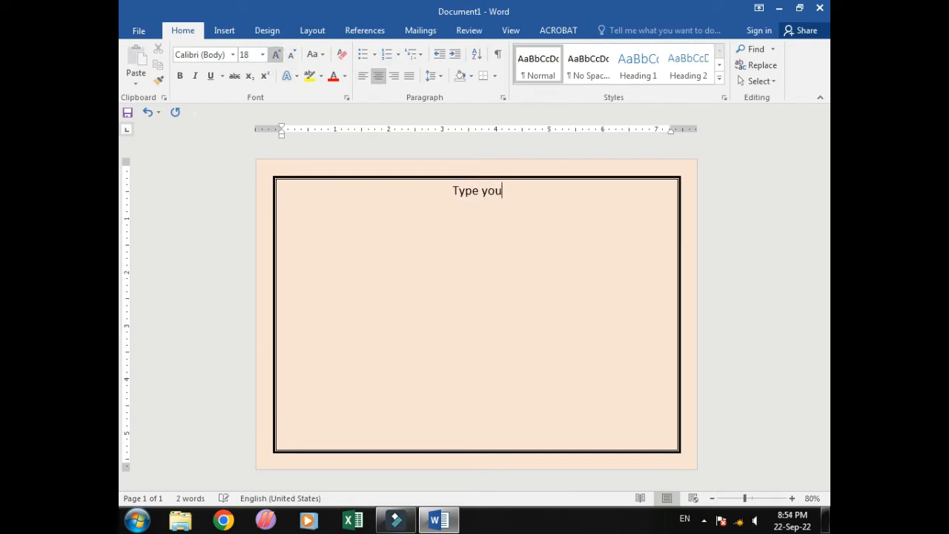
text(r sch)
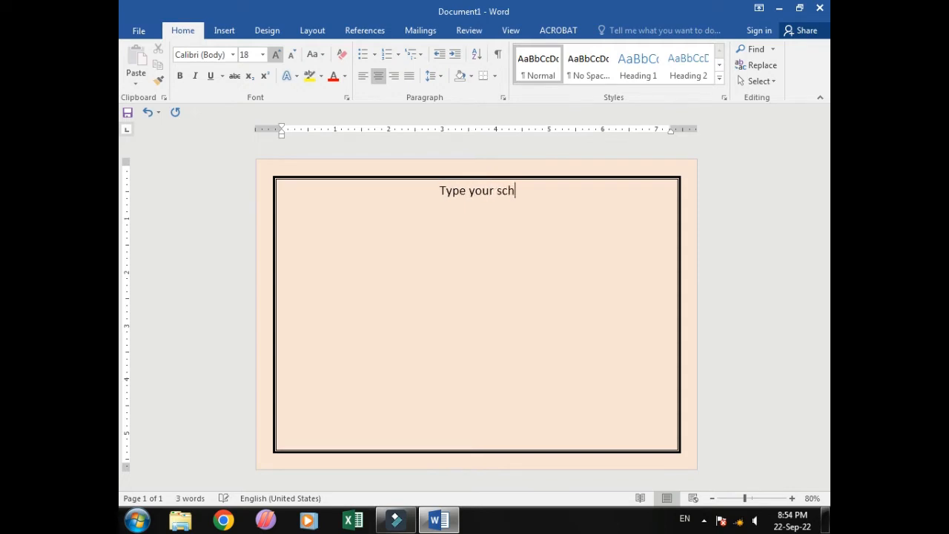
text(ool name )
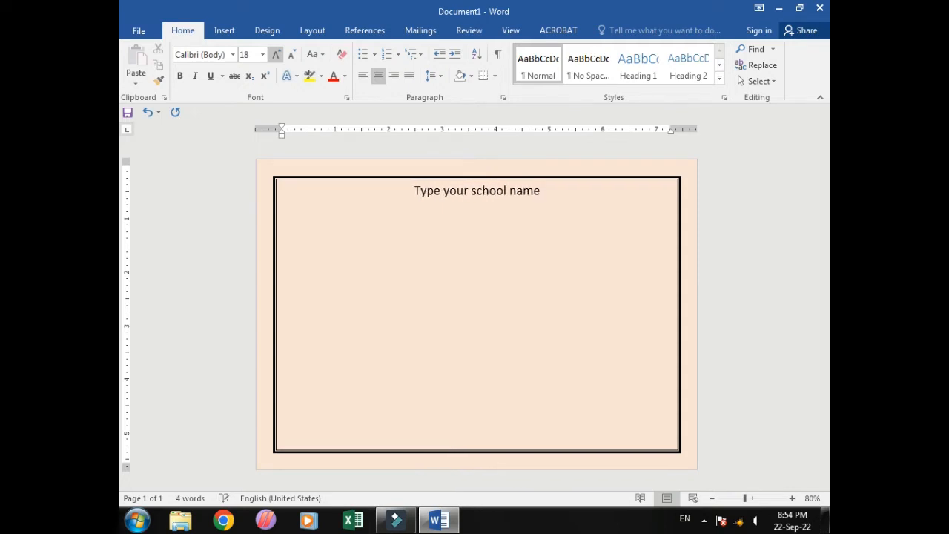
text(/ coll)
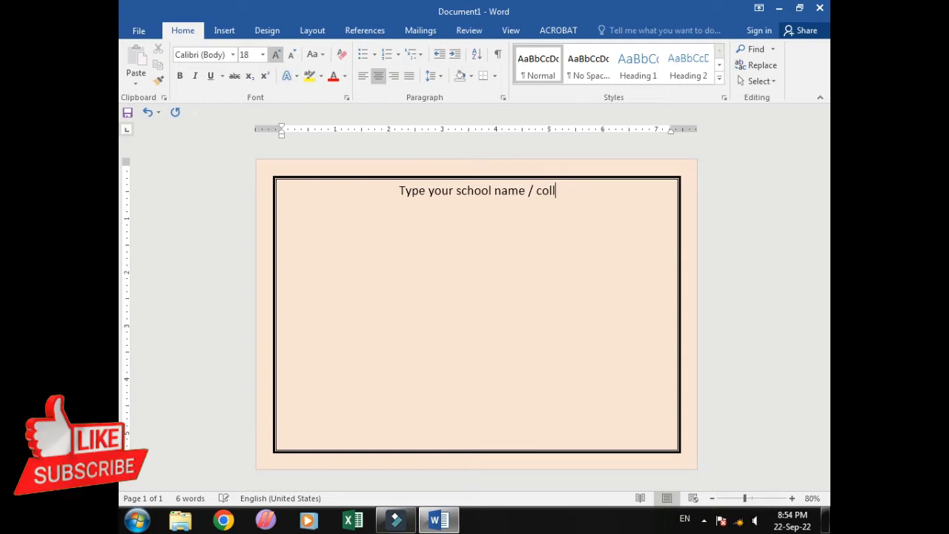
text(ege name)
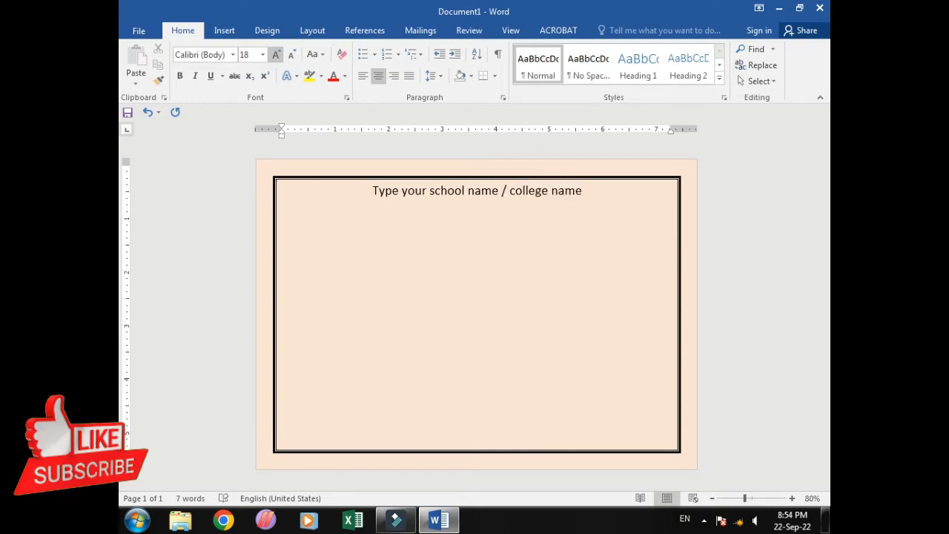
Step: Add "Annual examination" as a second centered line below the school name
text( Ann)
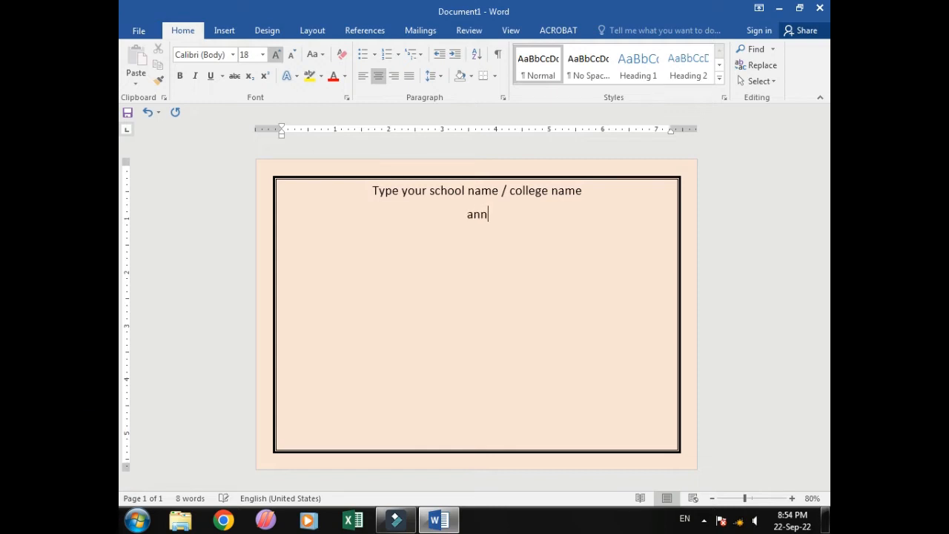
text(ual examinatuion)
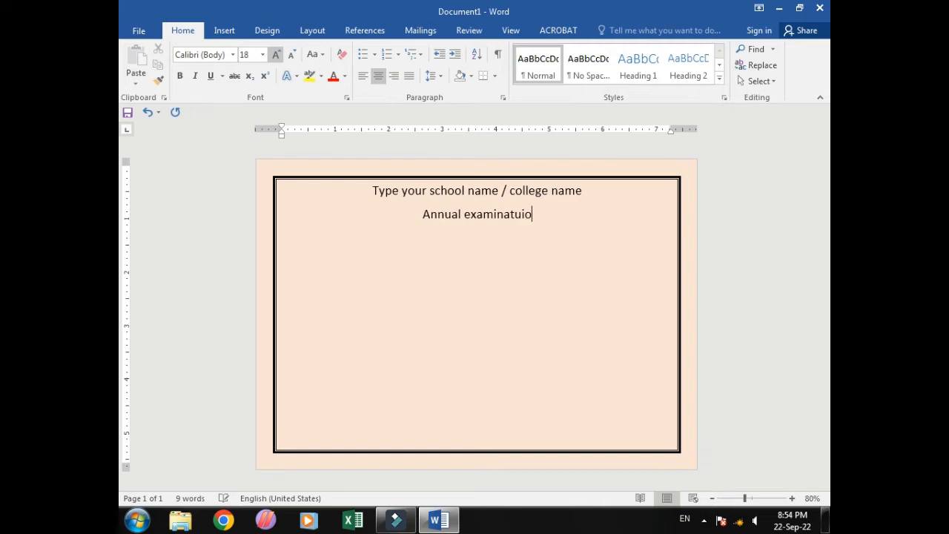
key(BackSpace)
key(BackSpace)
key(BackSpace)
key(BackSpace)
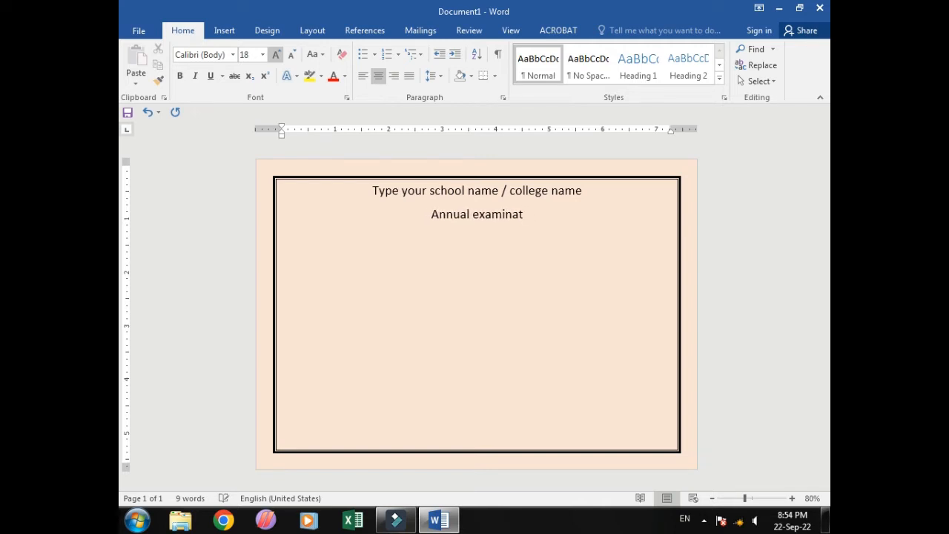
text(ion)
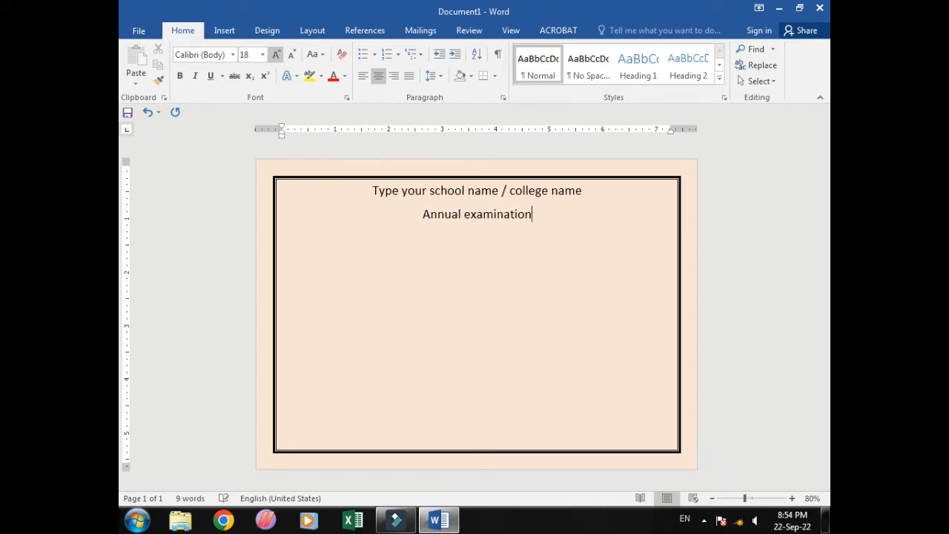
Step: Complete the examination heading with "- 2022-2023" and start a new line below it
text(-)
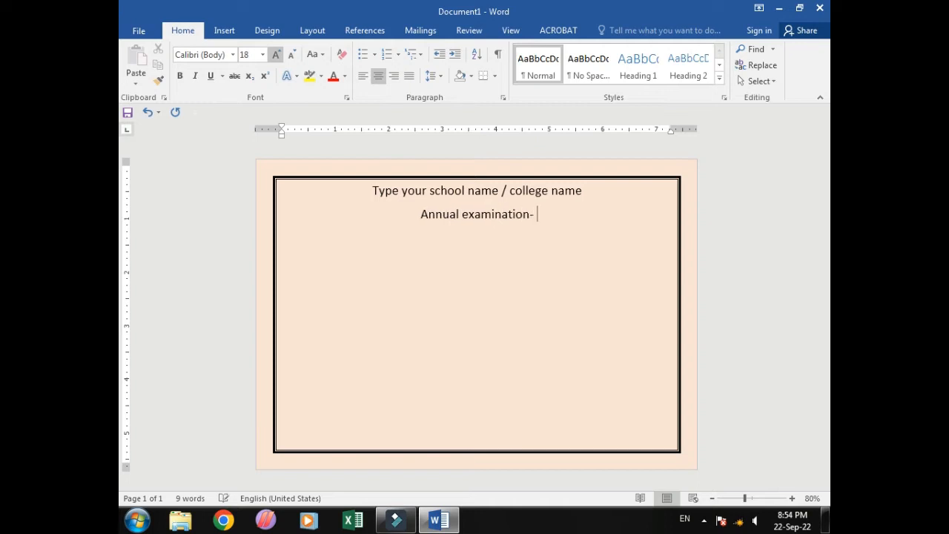
text( 2102)
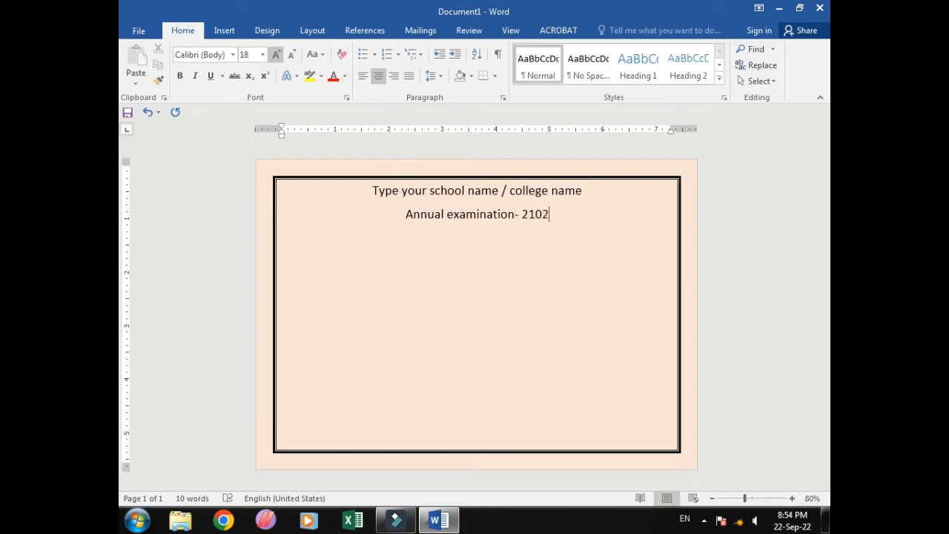
key(BackSpace)
key(BackSpace)
key(BackSpace)
text(02202023)
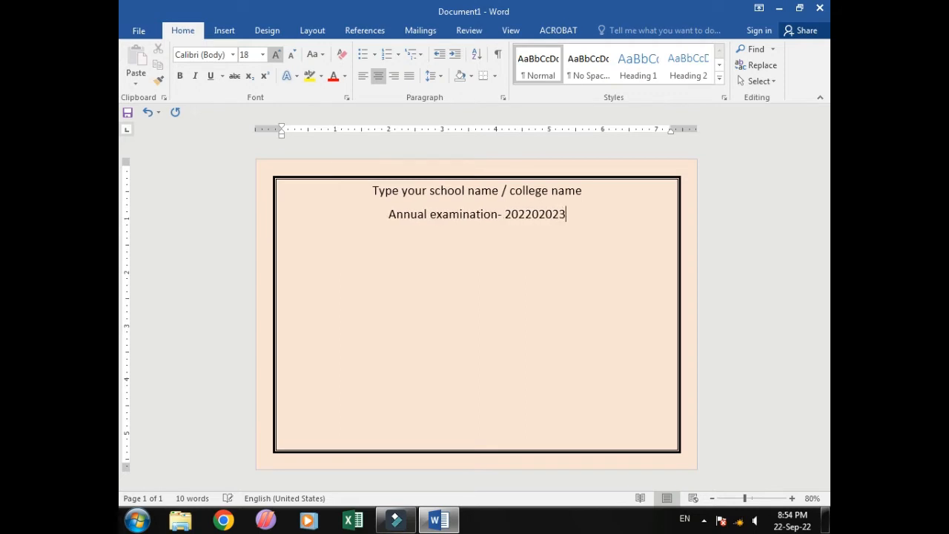
key(BackSpace)
key(BackSpace)
key(BackSpace)
key(BackSpace)
key(BackSpace)
text(-)
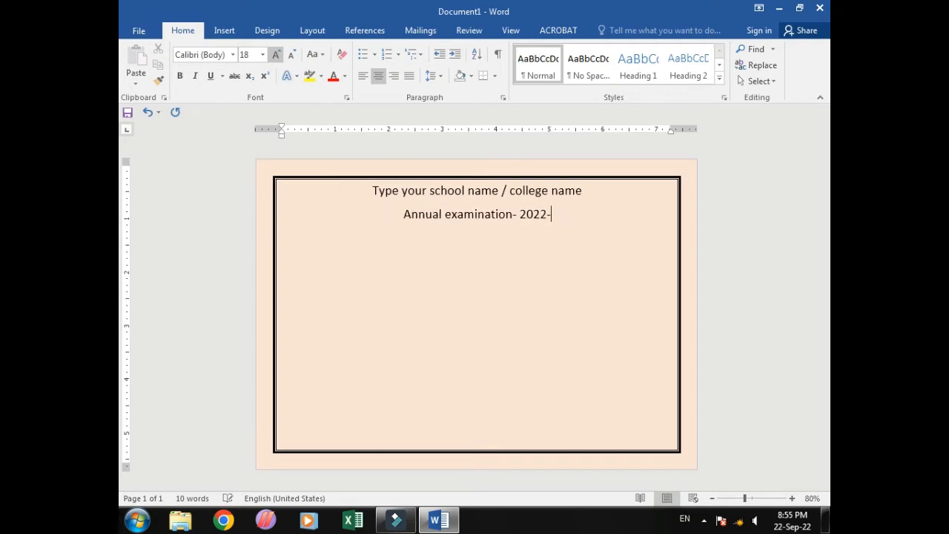
text(2023)
key(Return)
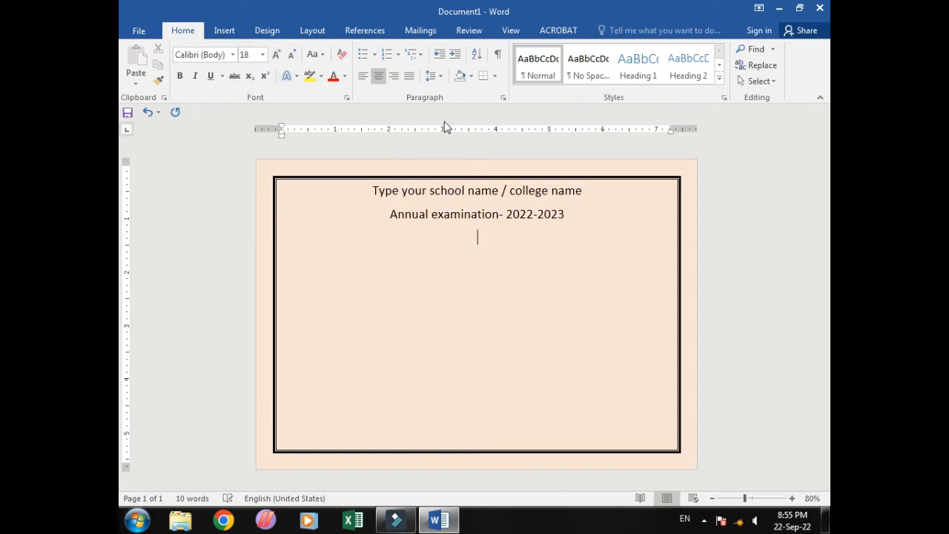
Step: Add a left-aligned, indented line with "Block:" and "seat no :" at opposite ends, each followed by an underscore blank
click(363, 78)
key(Tab)
text(block)
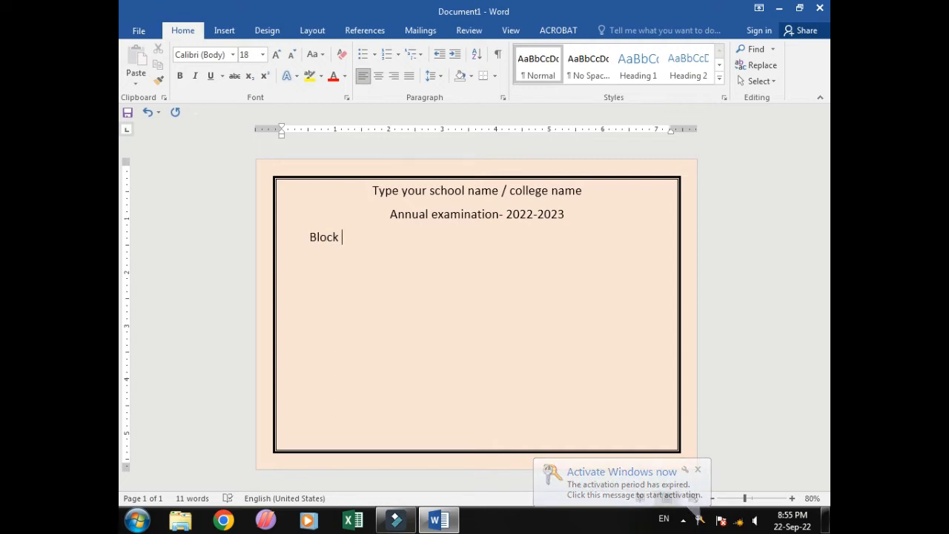
key(BackSpace)
text(:______________)
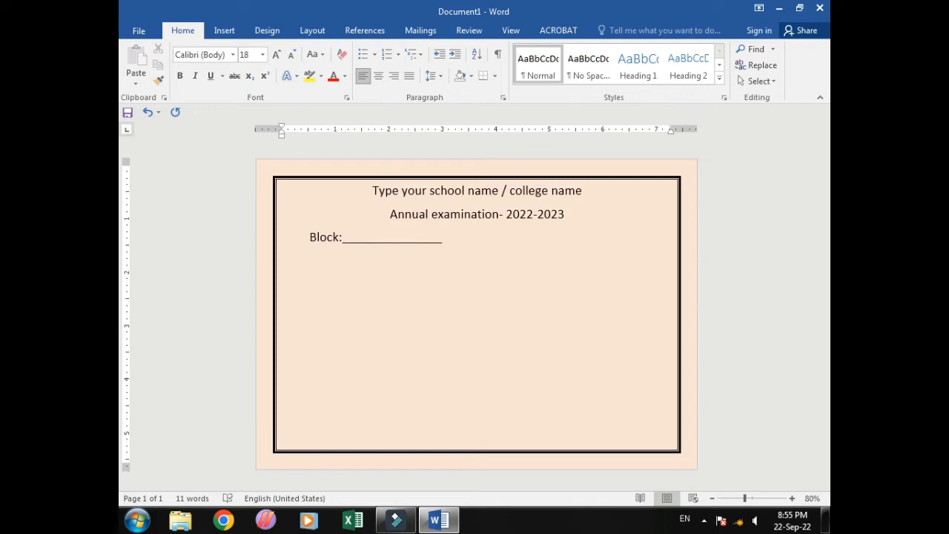
key(BackSpace)
text(seat no :_______)
key(Return)
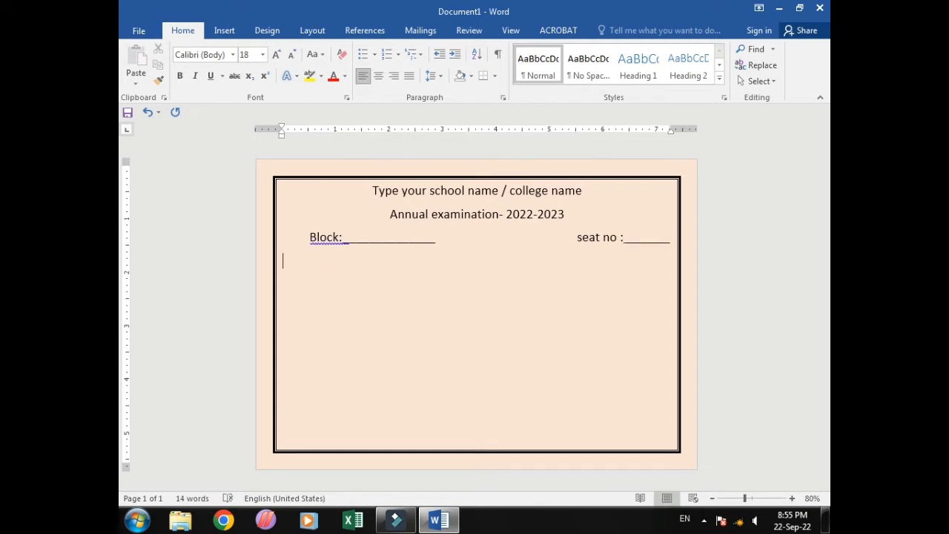
Step: Add an indented "Name of student:" field with a long underscore blank, leaving an empty line above it
key(Tab)
text(name of student:________________________)
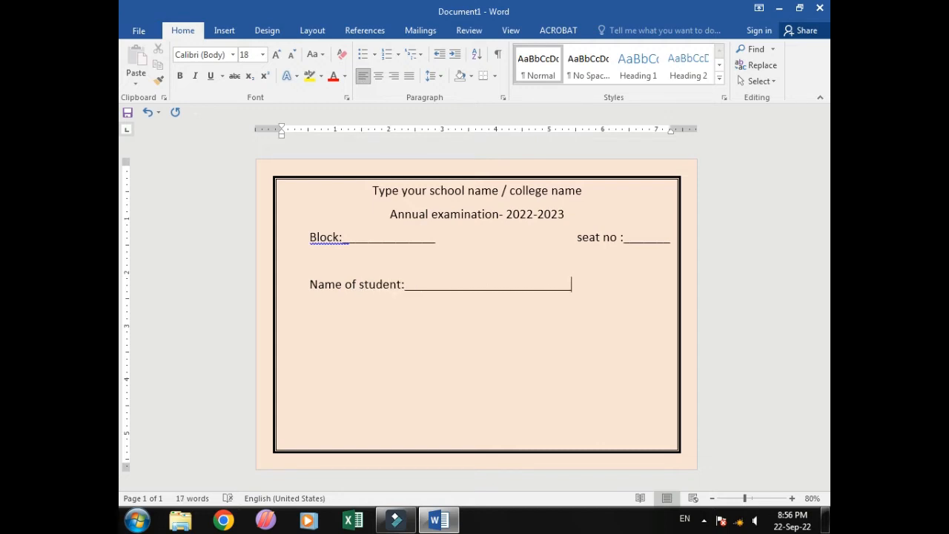
text(_)
Step: Add an indented "Father's name:" field below the student name with a long underscore blank
key(Return)
text(father;)
key(BackSpace)
text('s name _)
text(_______________________)
key(BackSpace)
key(BackSpace)
key(BackSpace)
key(BackSpace)
key(BackSpace)
key(BackSpace)
key(BackSpace)
key(BackSpace)
key(BackSpace)
key(BackSpace)
key(BackSpace)
key(BackSpace)
key(BackSpace)
key(BackSpace)
key(BackSpace)
key(BackSpace)
key(BackSpace)
key(BackSpace)
key(BackSpace)
key(BackSpace)
text(e:___________________________)
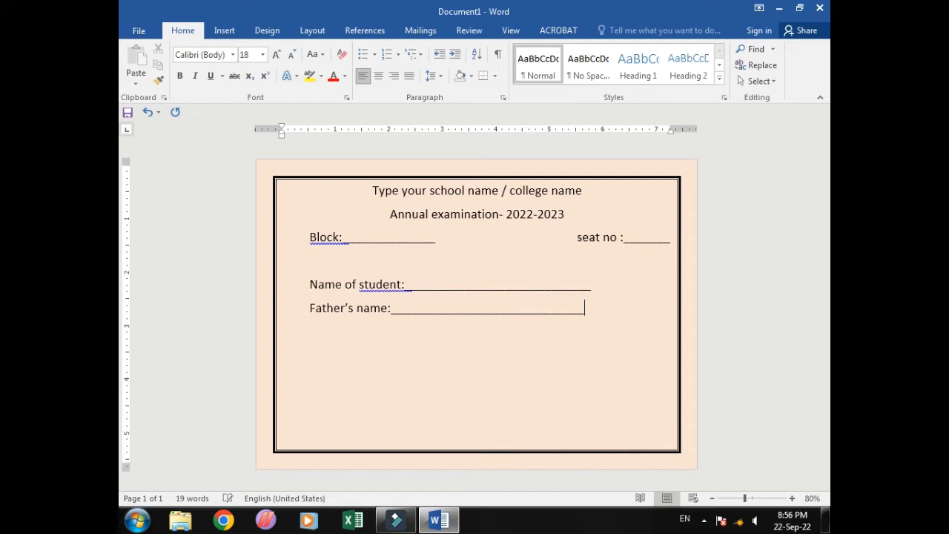
Step: Add an indented "Class:" field with a short underscore blank below the father's name
key(Return)
key(Tab)
text(class:_________)
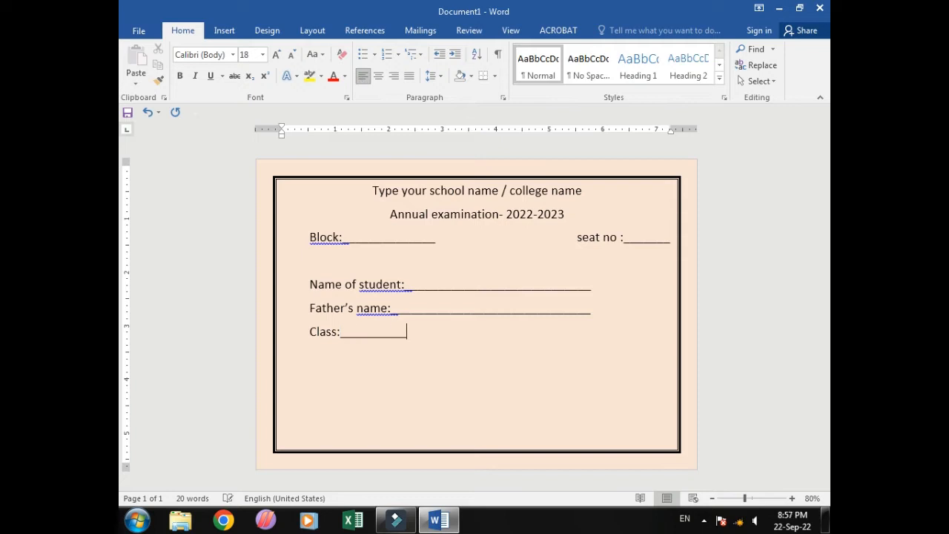
Step: Lengthen the underscore blank after "Class:" and add "section:" with its own underscore blank on the same line
text(______section:______________)
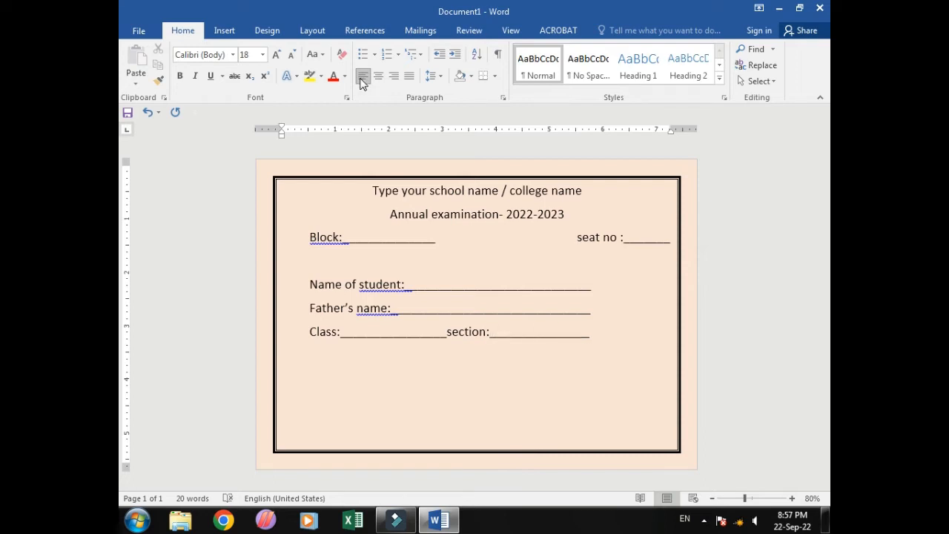
key(Return)
Step: Add an underlined "Instruction:" heading below the class and section line
text(instr)
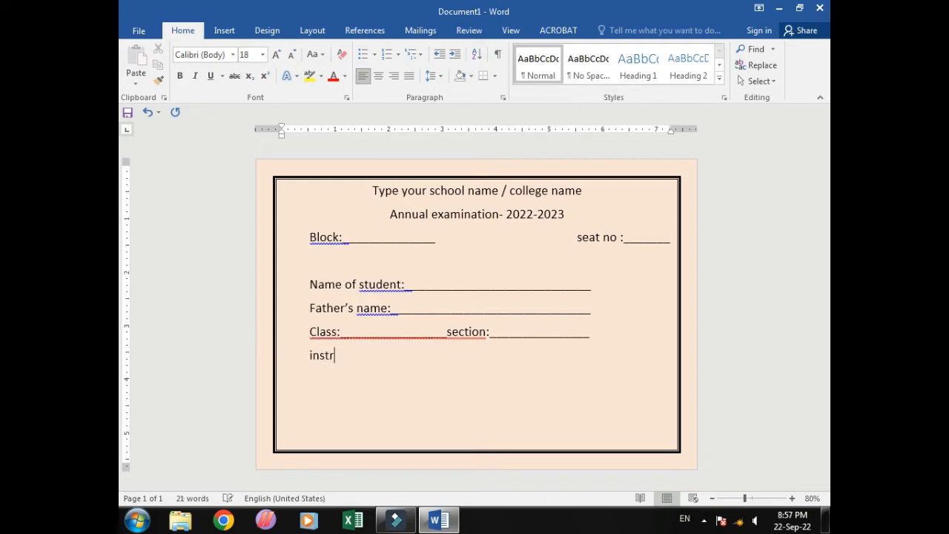
text(uction:)
drag(381, 367, 310, 358)
click(210, 77)
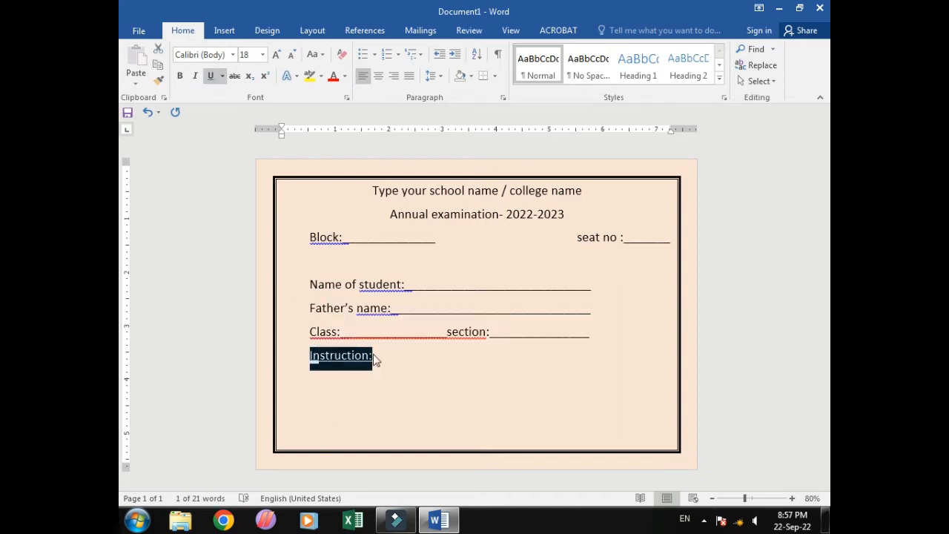
Step: Start a check-mark bulleted list below the Instruction heading with "Students are advised to bring their own stationary"
click(375, 356)
key(Tab)
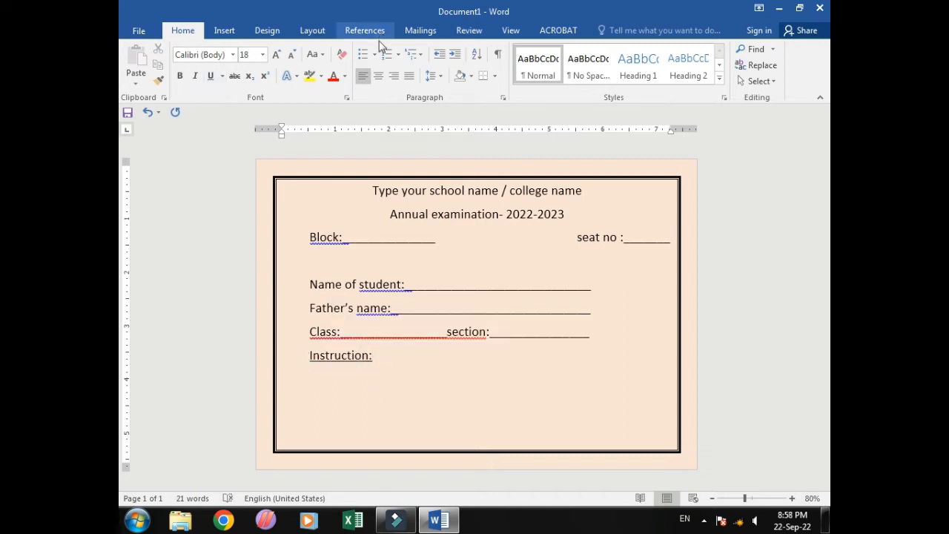
click(375, 55)
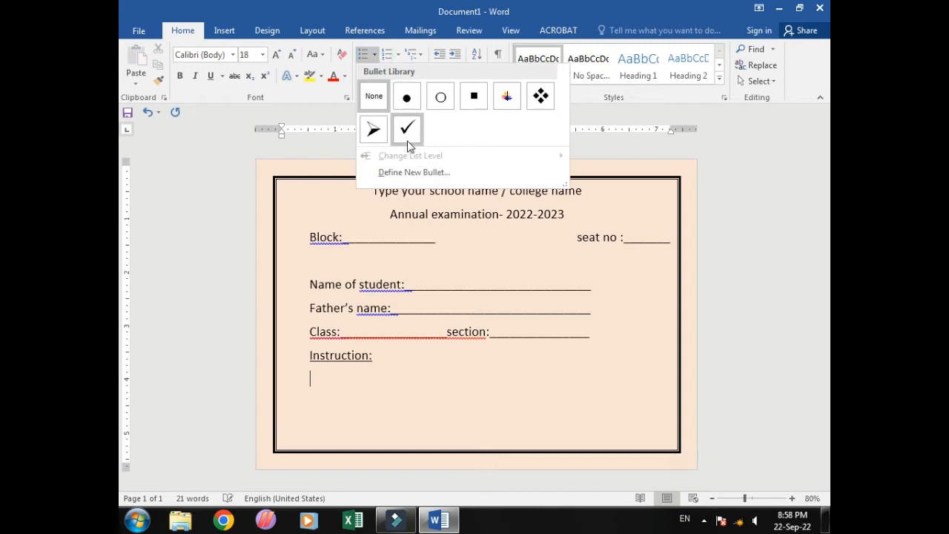
click(407, 129)
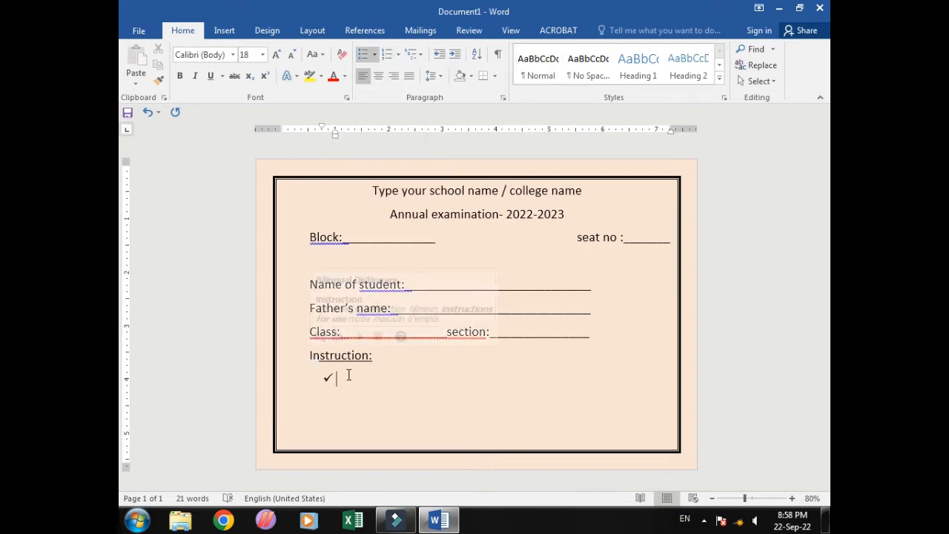
text(student)
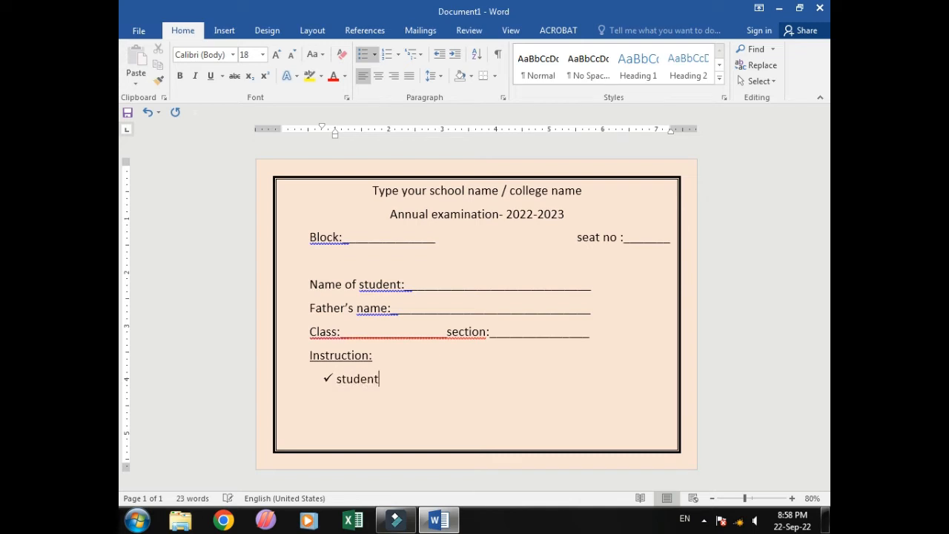
text(s are advised to)
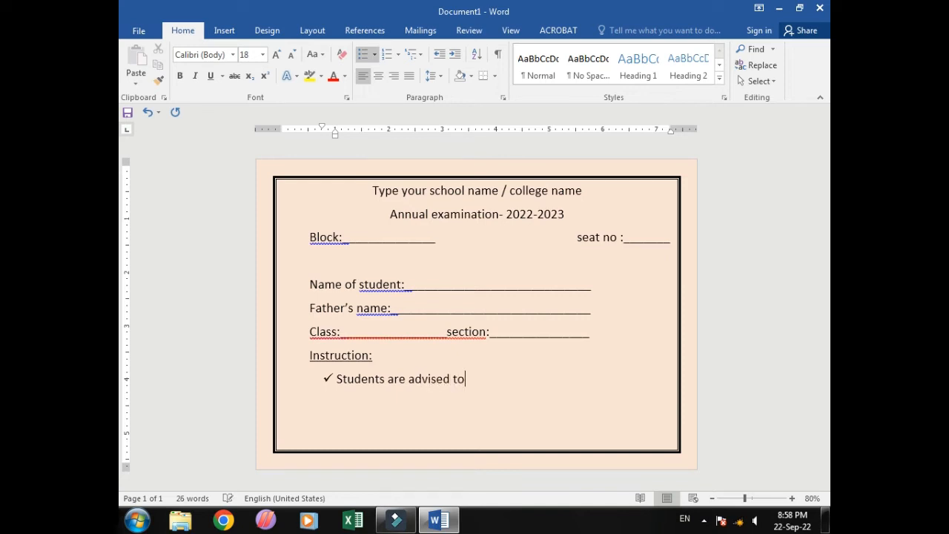
text( bring their ow)
text(n sat)
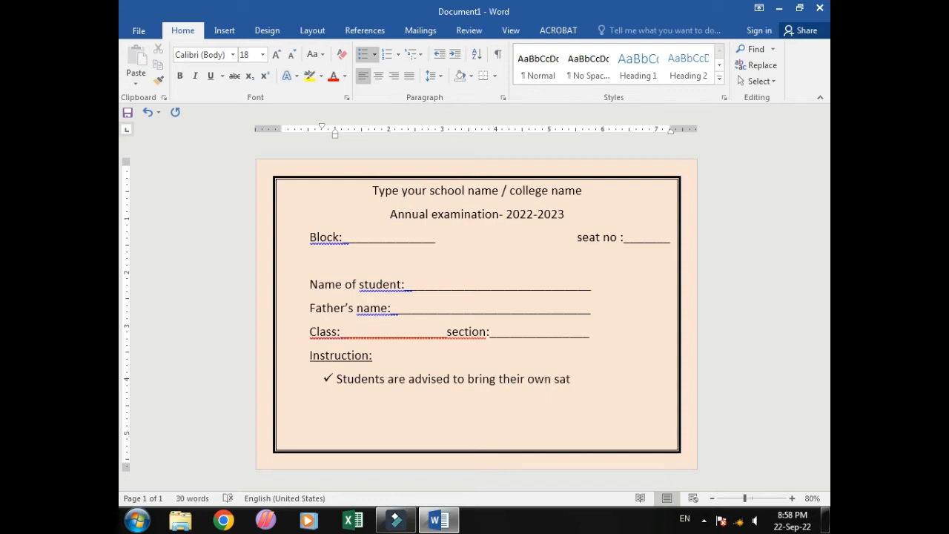
key(BackSpace)
key(BackSpace)
text(tationary)
Step: Add a second check-mark bullet reading "Without the stationary student would not be allowed participate in the examination"
key(Return)
text(whout)
key(BackSpace)
key(BackSpace)
key(BackSpace)
text(i)
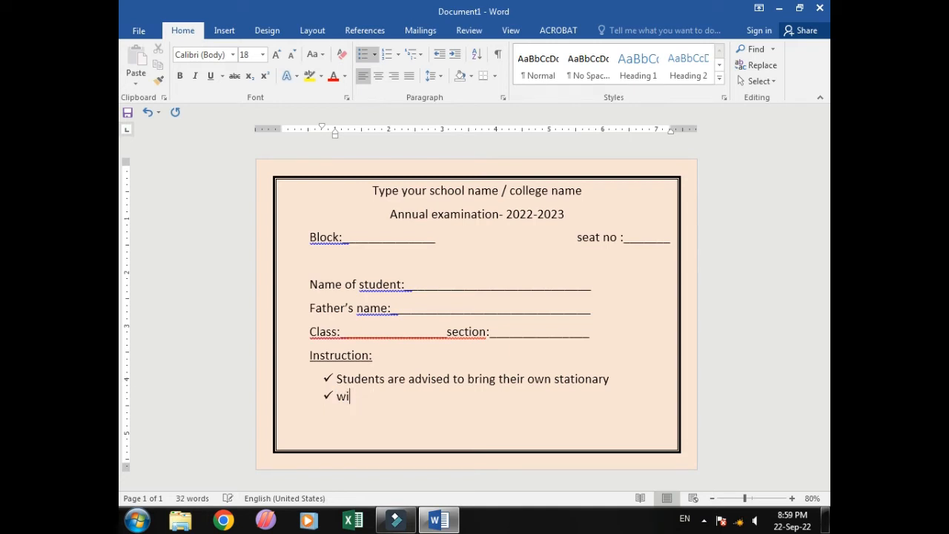
text(thout the sat)
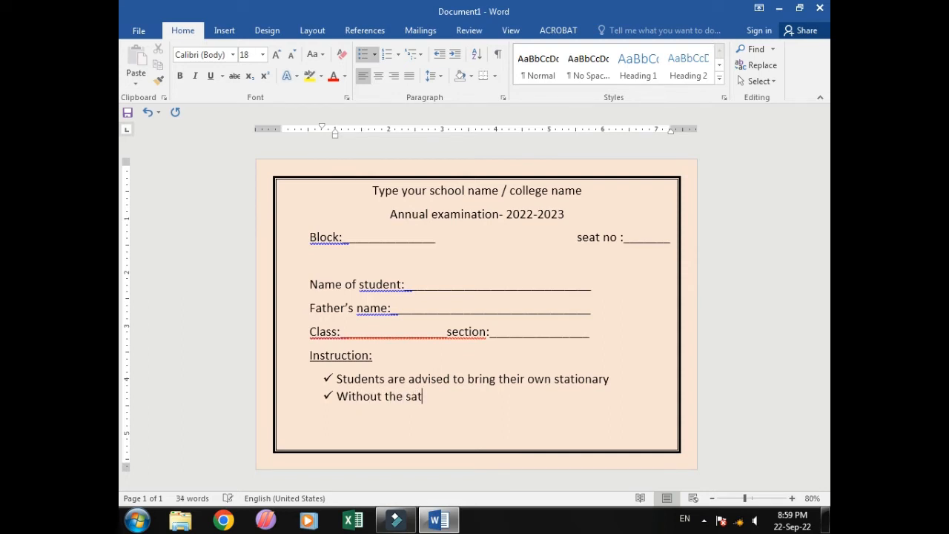
key(BackSpace)
key(BackSpace)
text(tationary studen)
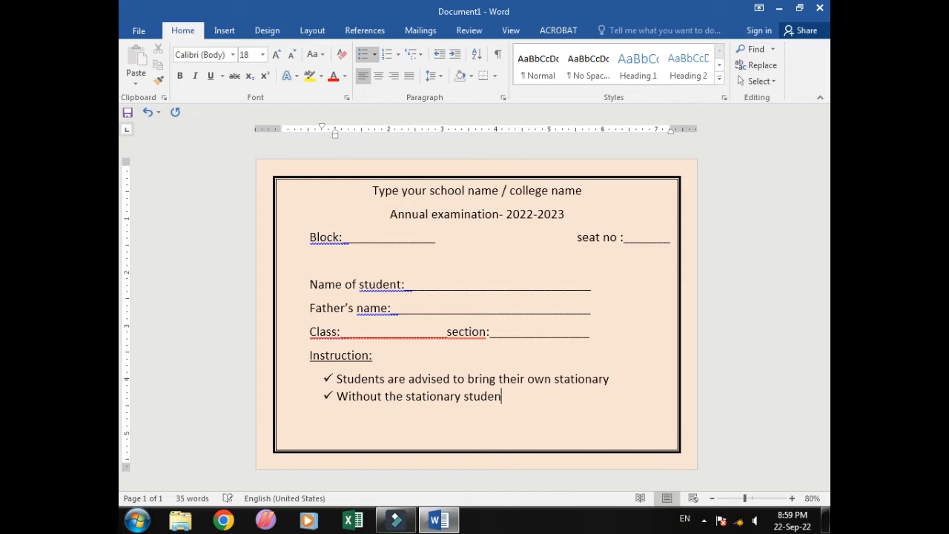
text(t would not be all)
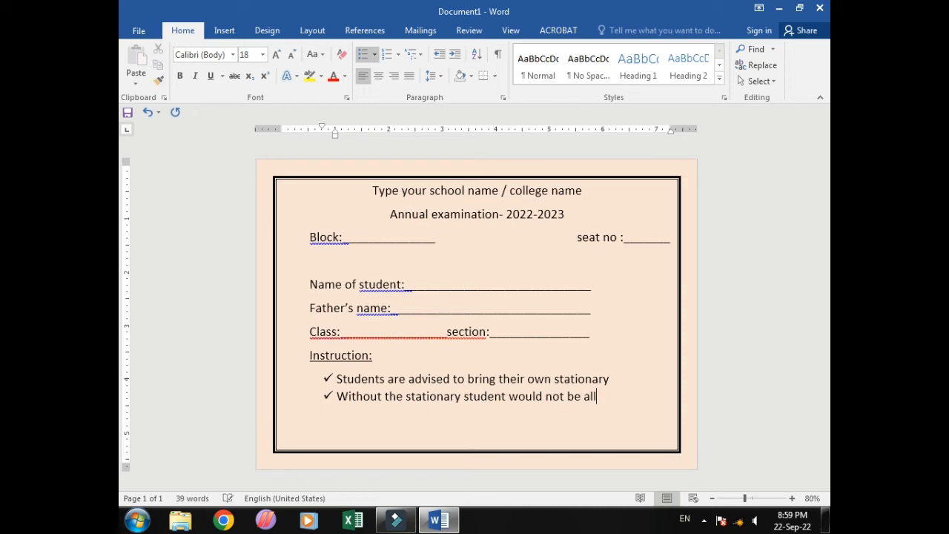
text(owed participate in the)
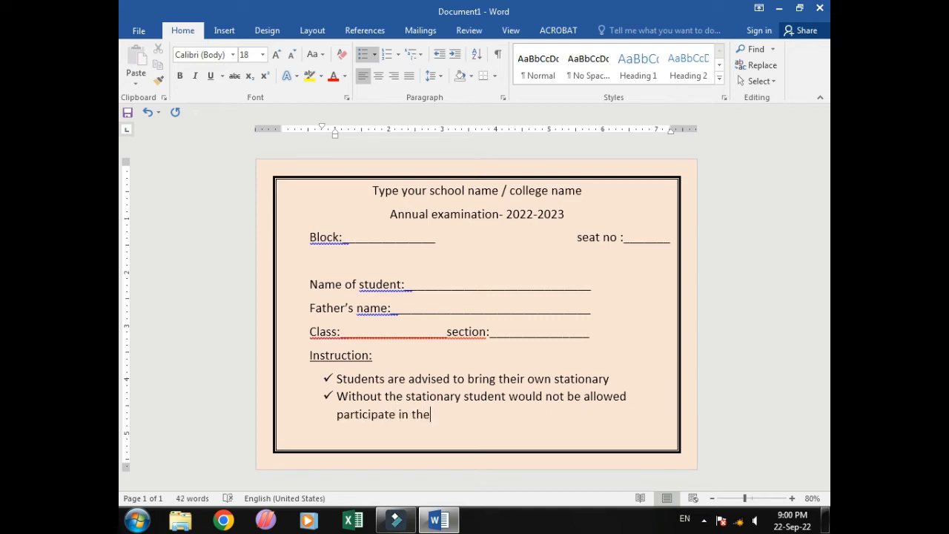
text( examination)
Step: Convert the school / college name heading to uppercase and make it bold
drag(373, 190, 592, 190)
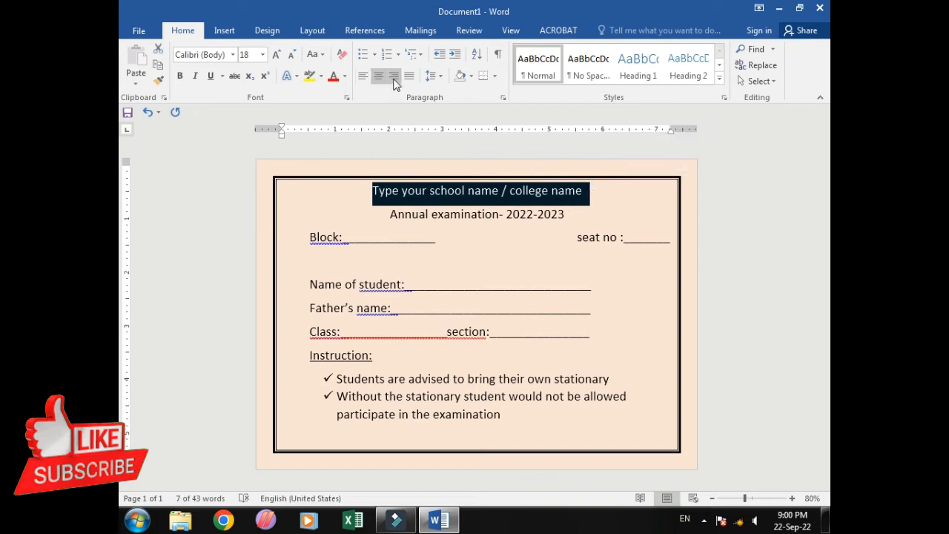
click(322, 59)
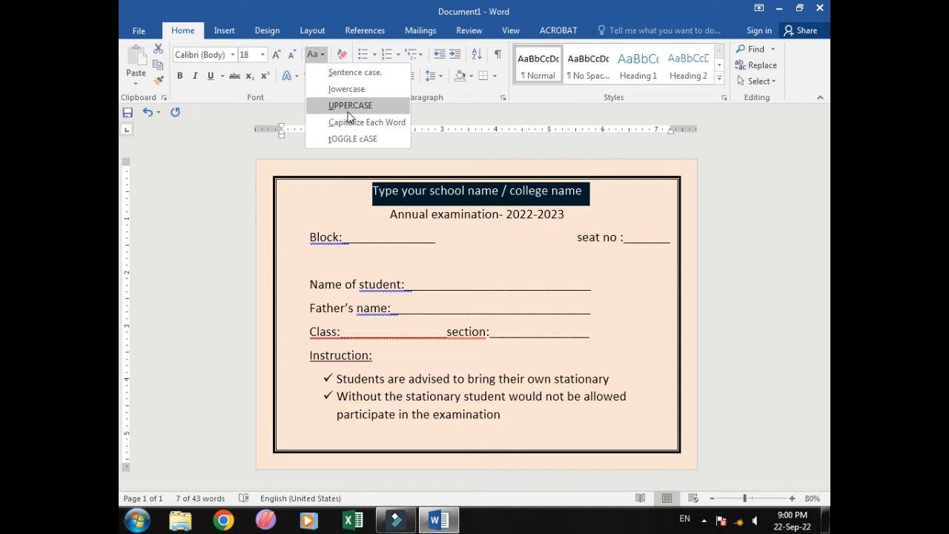
click(347, 105)
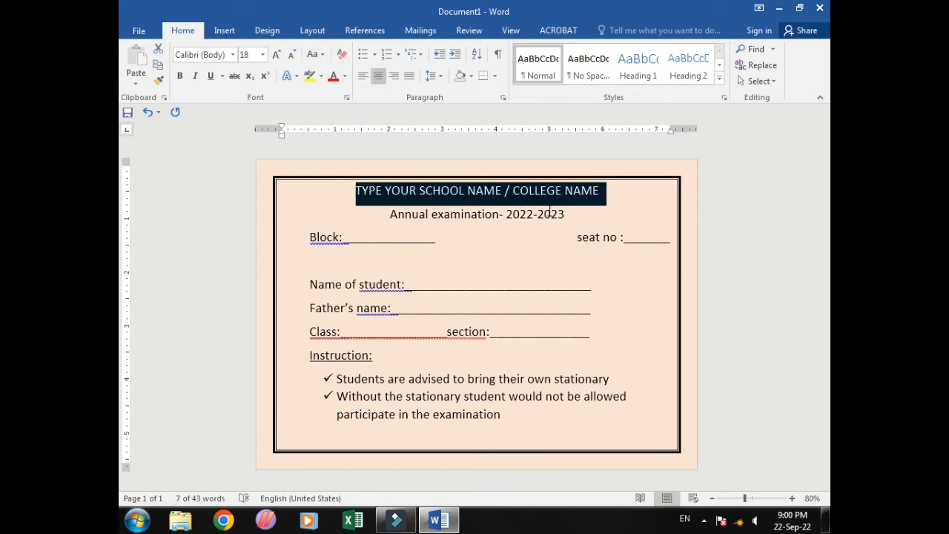
click(182, 77)
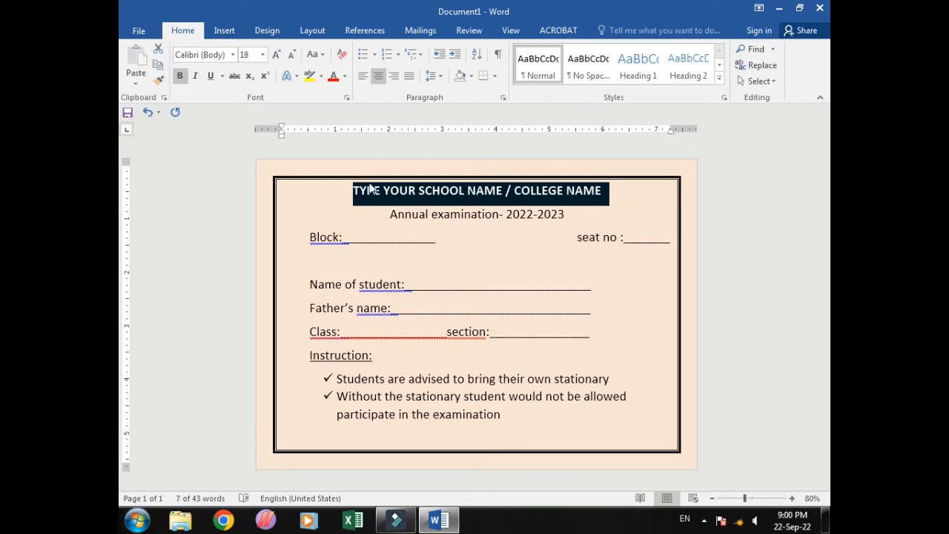
Step: Convert the "Annual examination- 2022-2023" heading to uppercase
click(564, 215)
drag(489, 216, 388, 218)
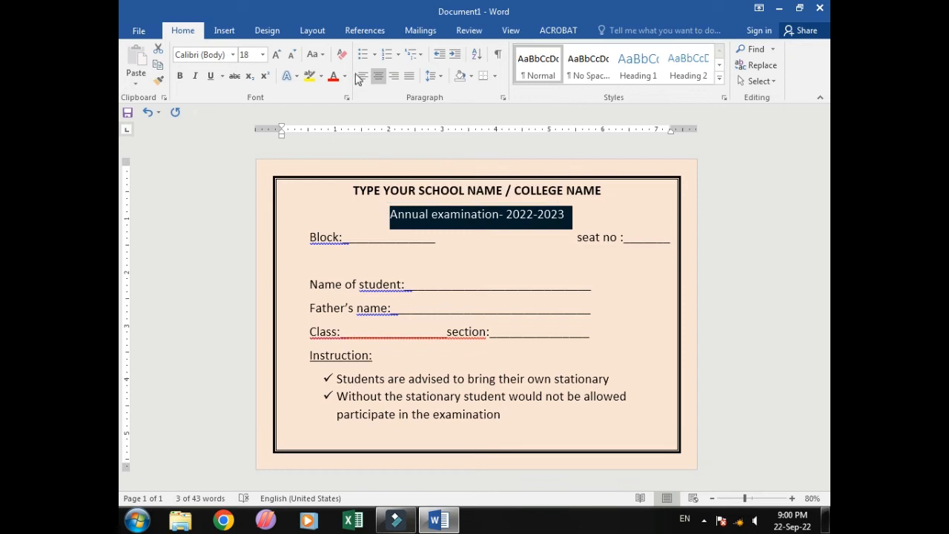
click(319, 58)
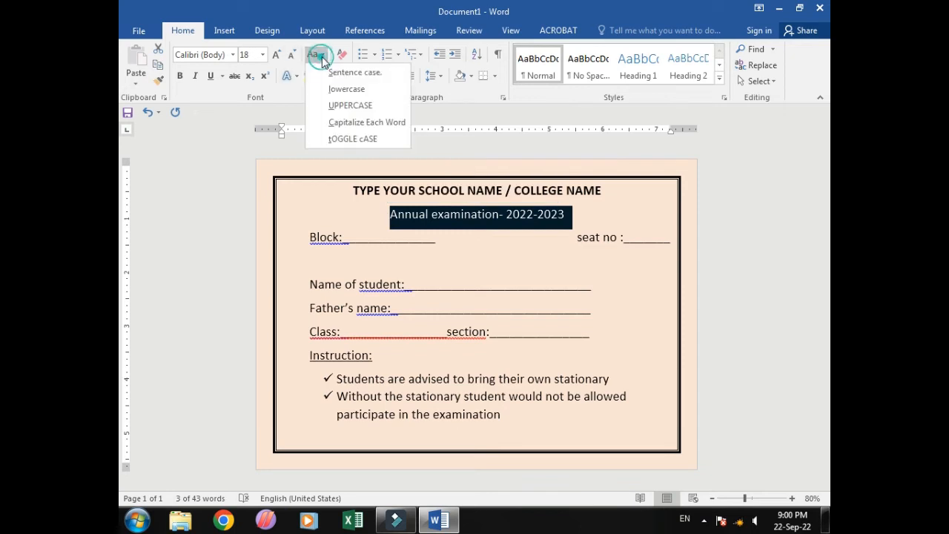
click(348, 107)
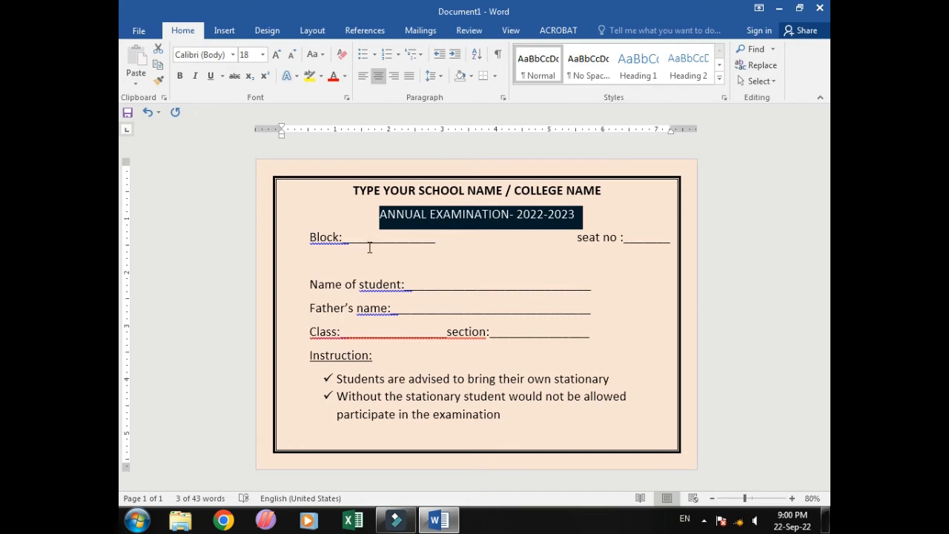
Step: Capitalize each word of the "seat no" label
click(582, 239)
drag(589, 240, 620, 240)
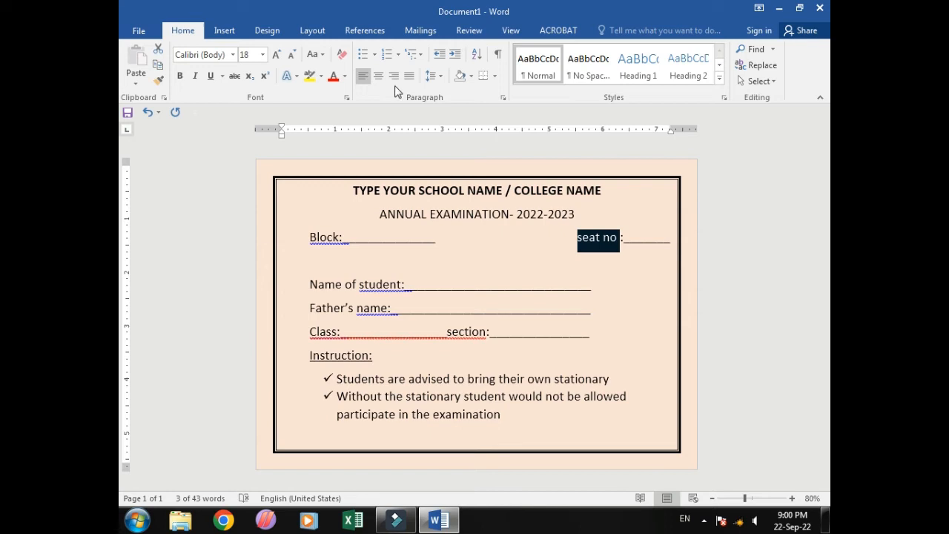
click(313, 54)
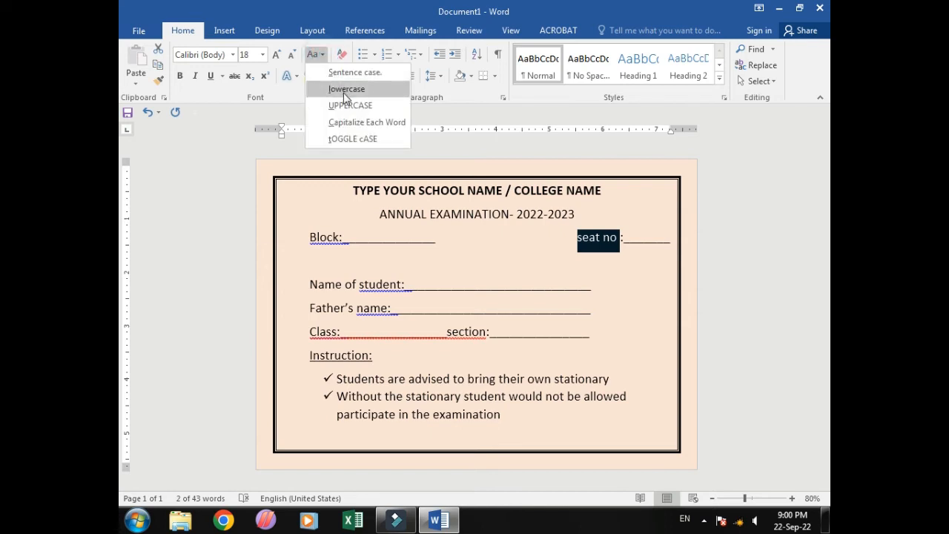
click(349, 121)
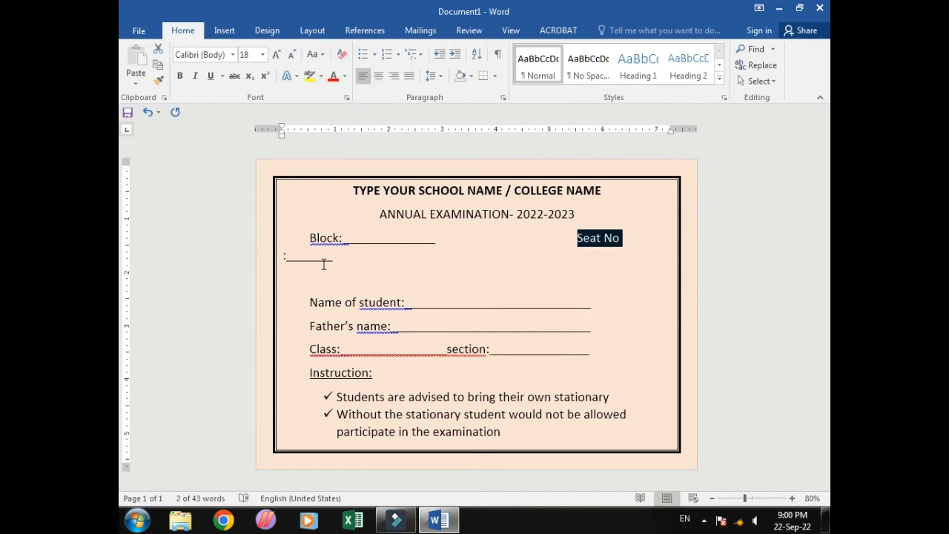
Step: Reduce the gap before "Seat No" and slightly shorten the Block blank so both fields fit on one line
click(573, 240)
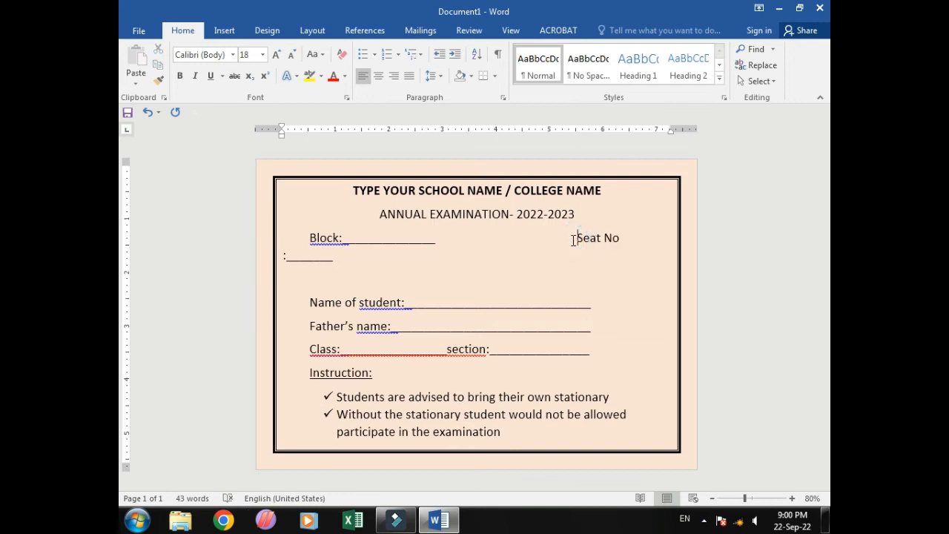
mouse_move(575, 240)
key(BackSpace)
key(BackSpace)
key(BackSpace)
key(BackSpace)
key(BackSpace)
key(BackSpace)
key(BackSpace)
key(BackSpace)
key(BackSpace)
key(BackSpace)
key(BackSpace)
key(BackSpace)
key(BackSpace)
key(BackSpace)
key(BackSpace)
key(BackSpace)
key(BackSpace)
key(BackSpace)
key(BackSpace)
key(BackSpace)
key(BackSpace)
key(BackSpace)
key(BackSpace)
key(BackSpace)
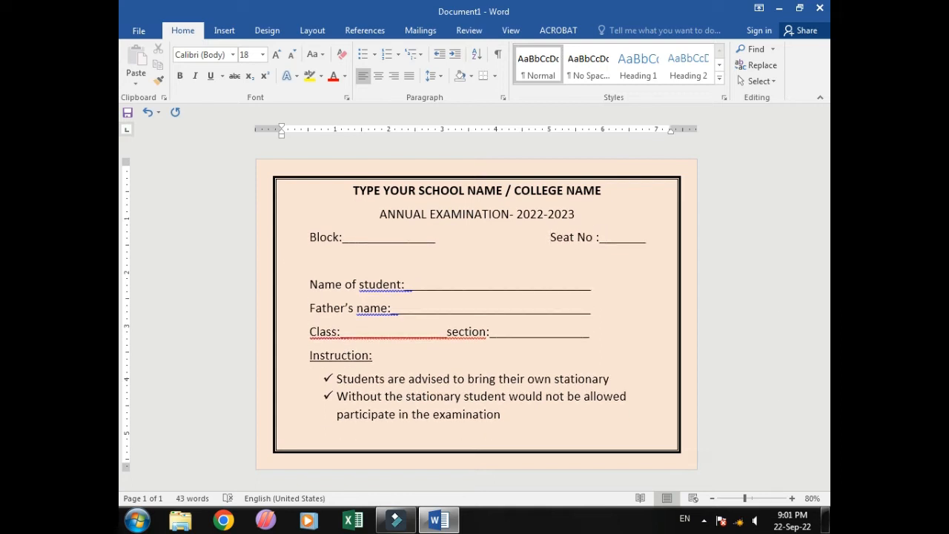
click(437, 242)
click(549, 239)
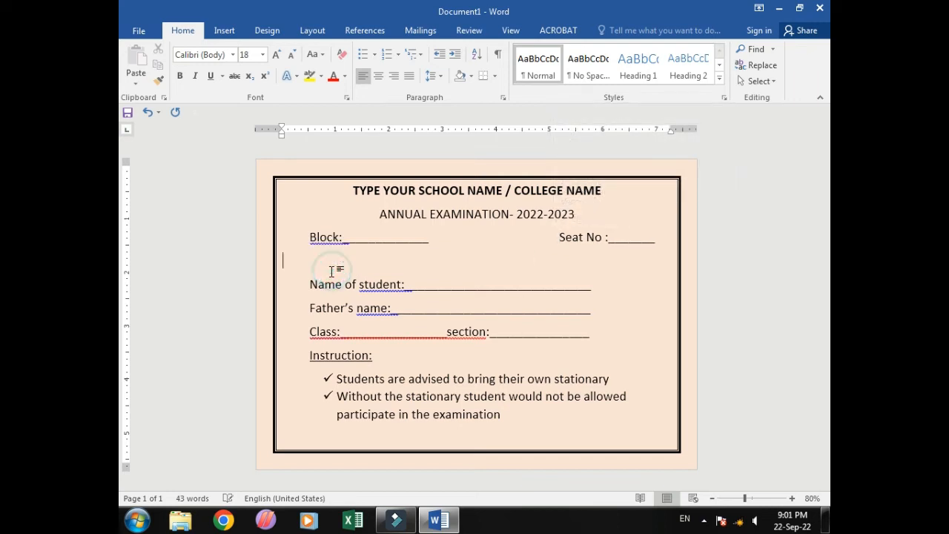
Step: Remove the space after paragraphs from the student name line through the end of the instructions
click(311, 281)
drag(366, 313, 589, 440)
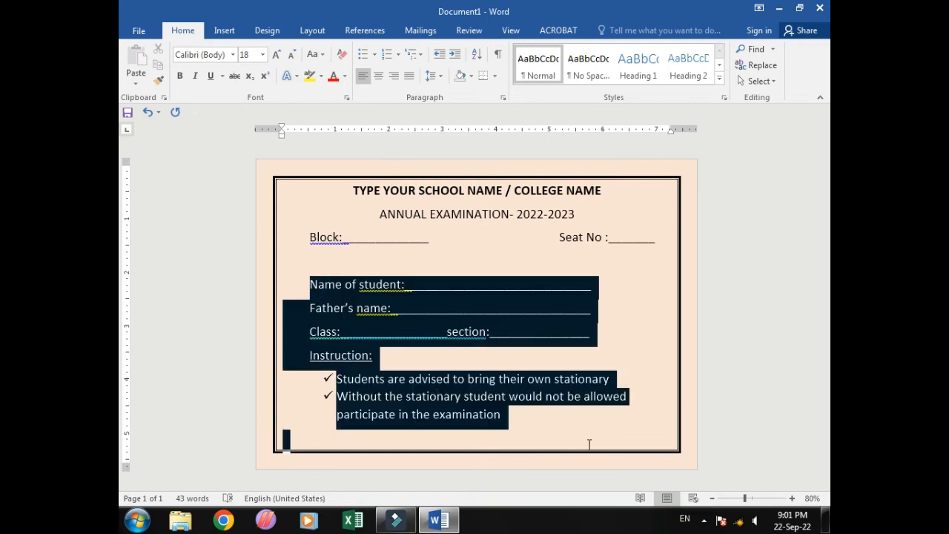
click(438, 77)
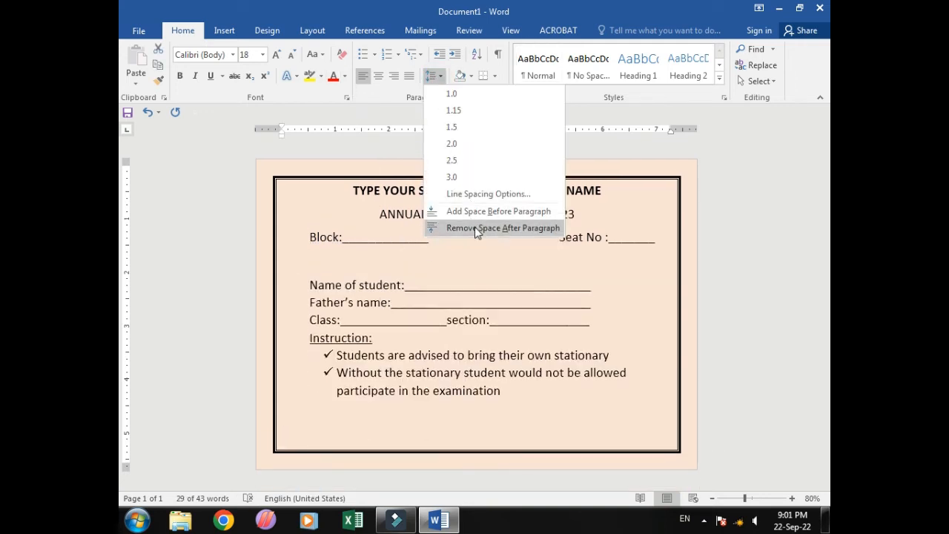
click(477, 230)
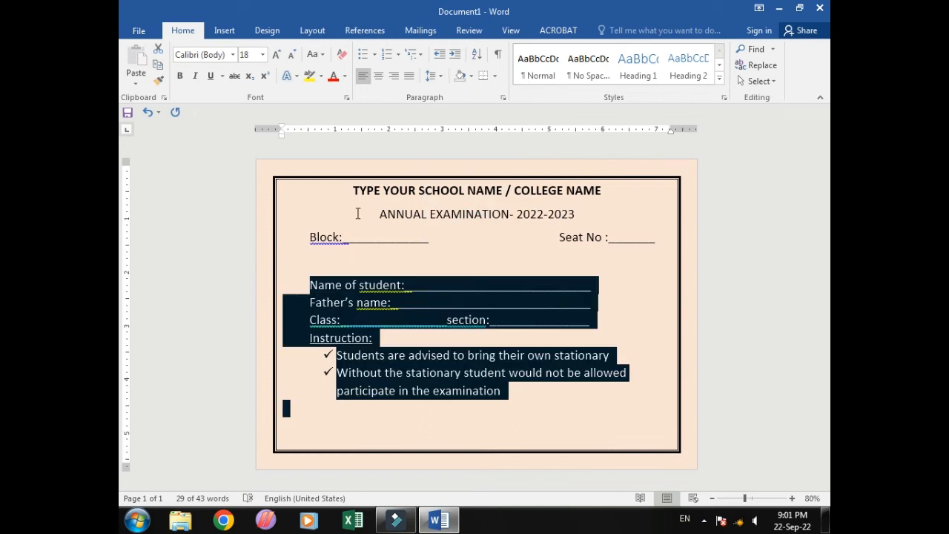
Step: Remove the space after paragraphs for all the slip's text, from the school heading to the last instruction
drag(357, 190, 612, 401)
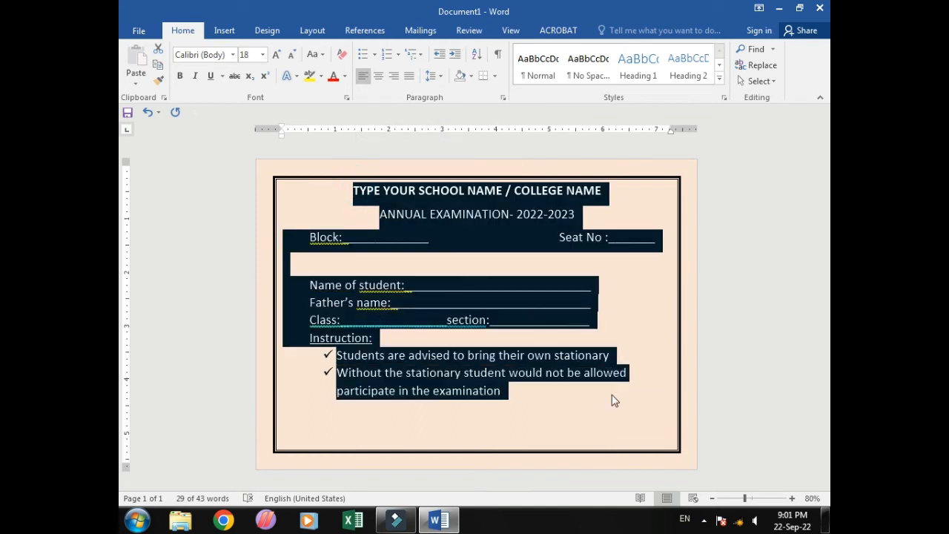
click(436, 75)
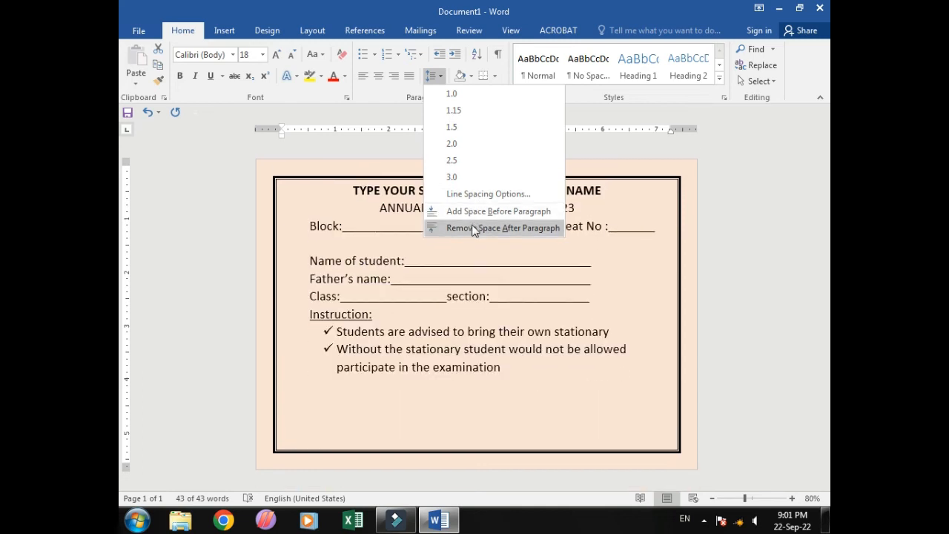
click(475, 229)
click(634, 304)
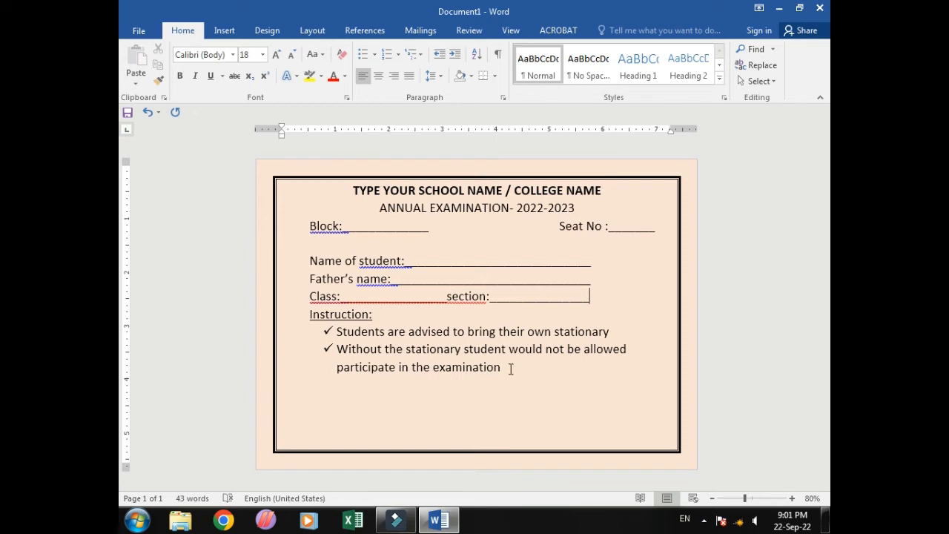
Step: Ignore all occurrences of the spelling error flagged in the class and section line
right_click(416, 302)
click(416, 304)
right_click(416, 306)
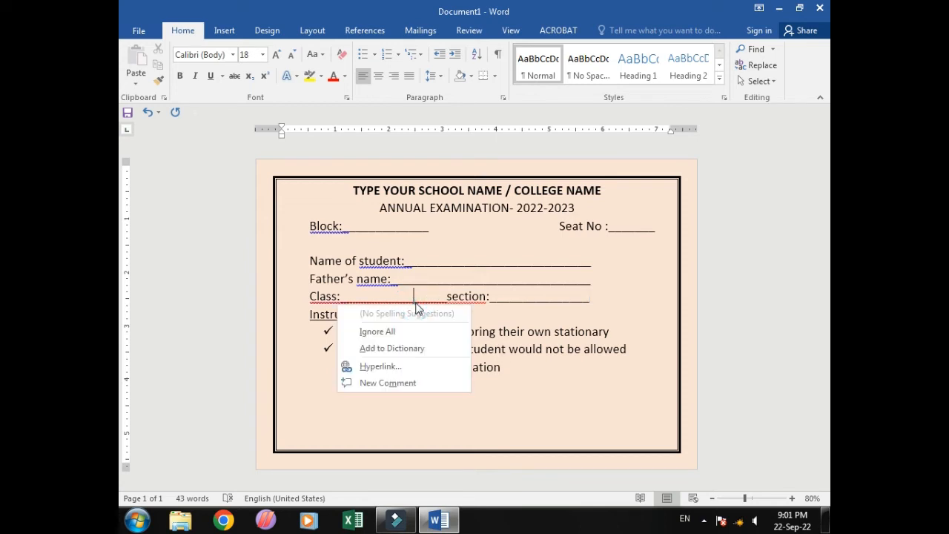
click(380, 333)
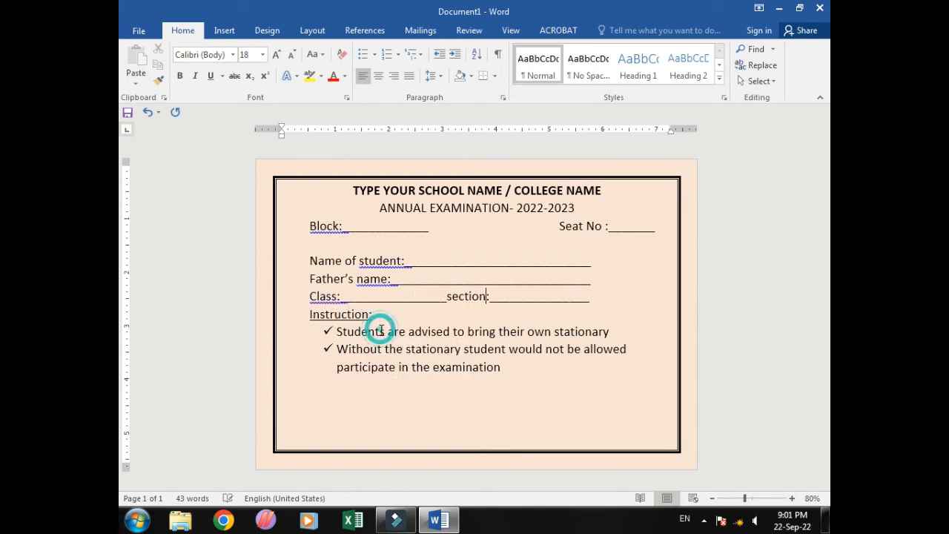
right_click(321, 298)
click(379, 348)
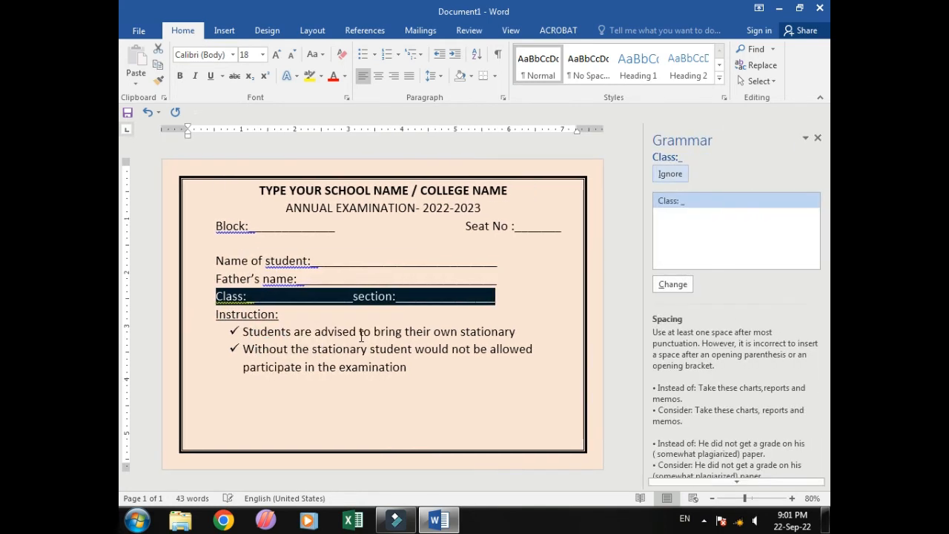
click(818, 138)
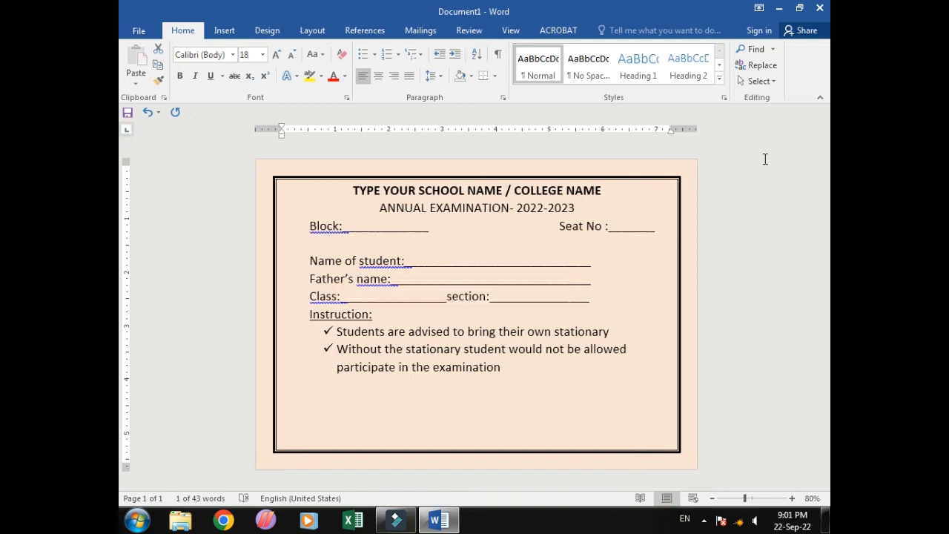
Step: Ignore once each grammar flag on the Class, Block, section, Father's name, Name of student and Seat No labels
right_click(332, 297)
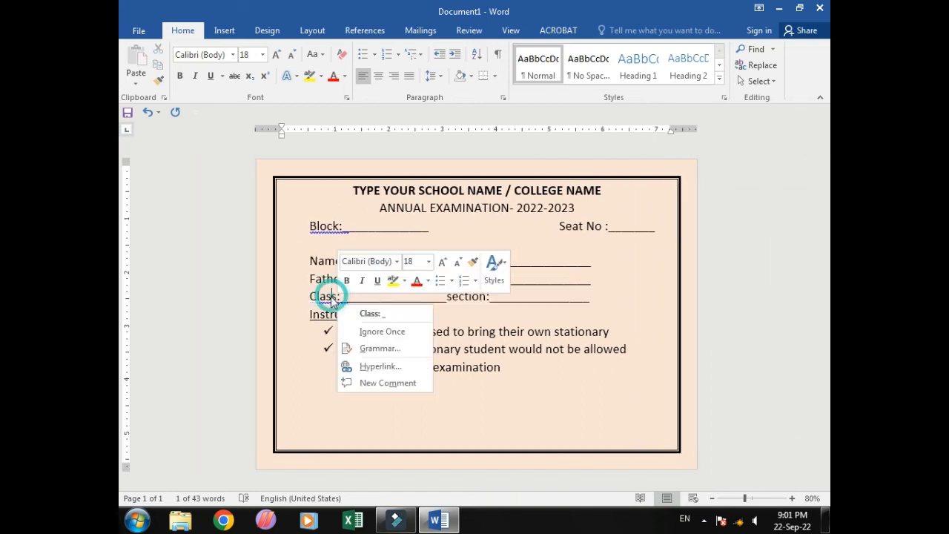
click(357, 330)
right_click(328, 227)
click(357, 259)
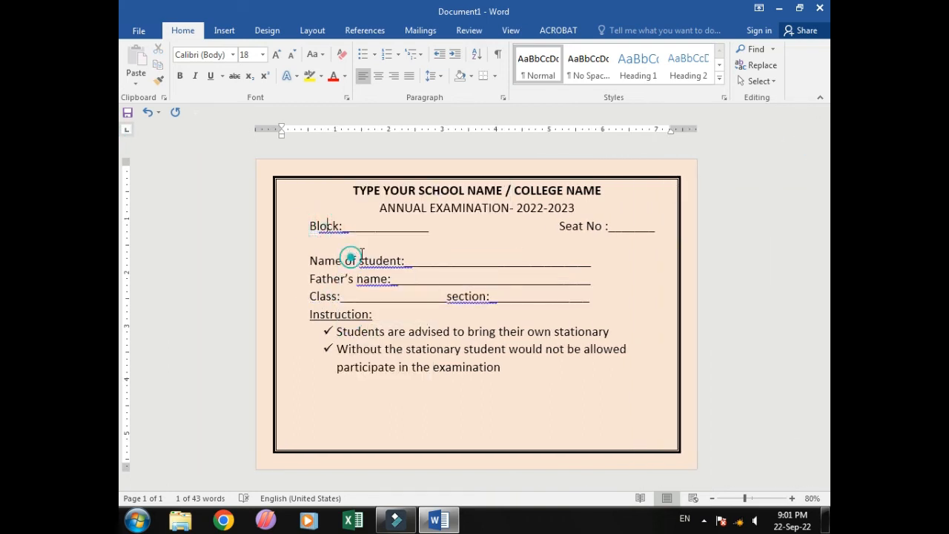
right_click(469, 297)
click(385, 332)
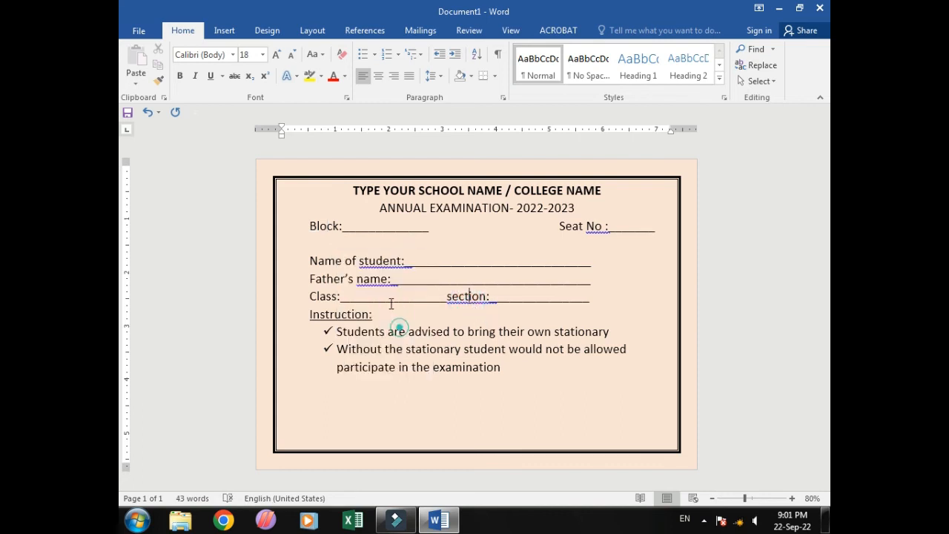
right_click(369, 279)
click(419, 314)
right_click(378, 264)
click(422, 297)
right_click(595, 230)
click(631, 261)
Step: Add a dues line below the instructions reading "Dues: clear" and, spaced well apart on the same line, "not clear"
click(511, 367)
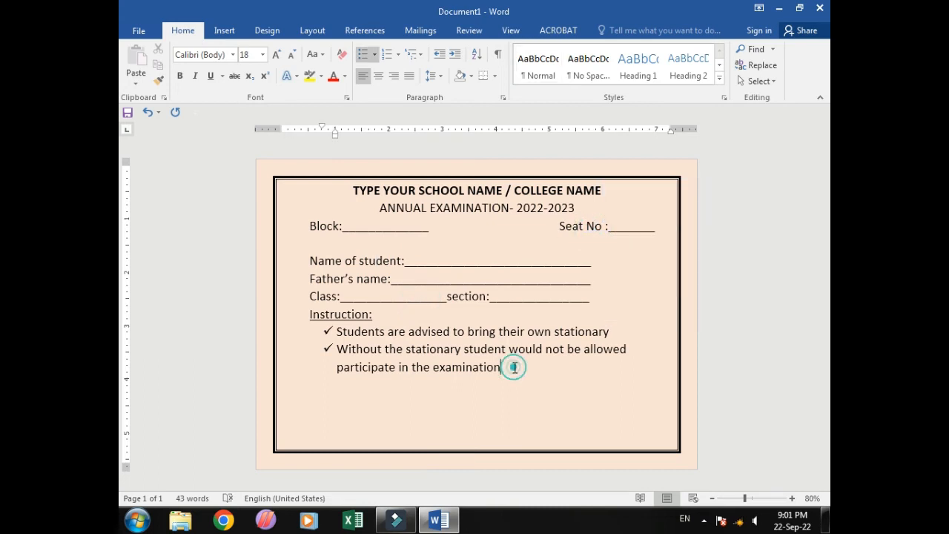
double_click(318, 396)
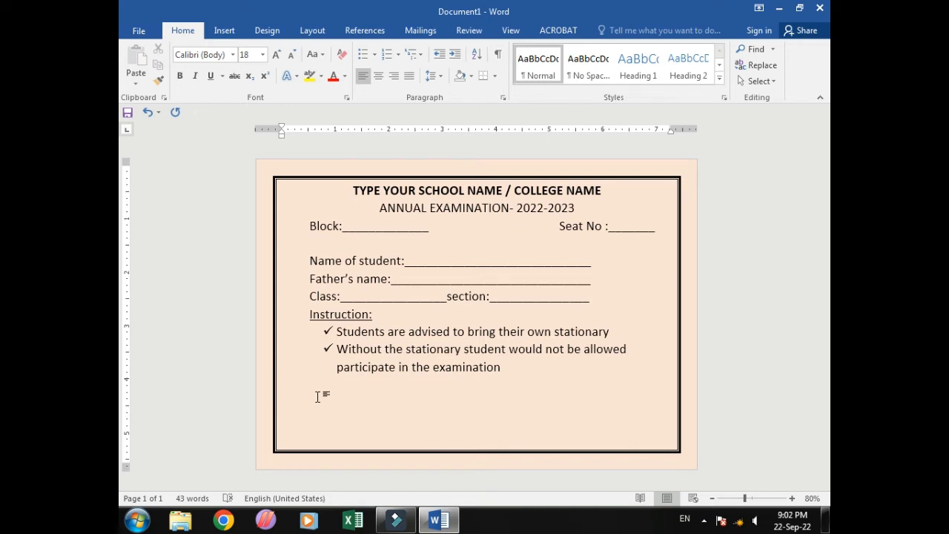
text(dues: clear)
key(Tab)
key(Tab)
key(Tab)
text(not)
text( clear)
Step: Add a line below the dues line reading "Co-ordinator:" followed by an underscore blank for the signature
text(co)
text(-or)
text(di)
text(nat)
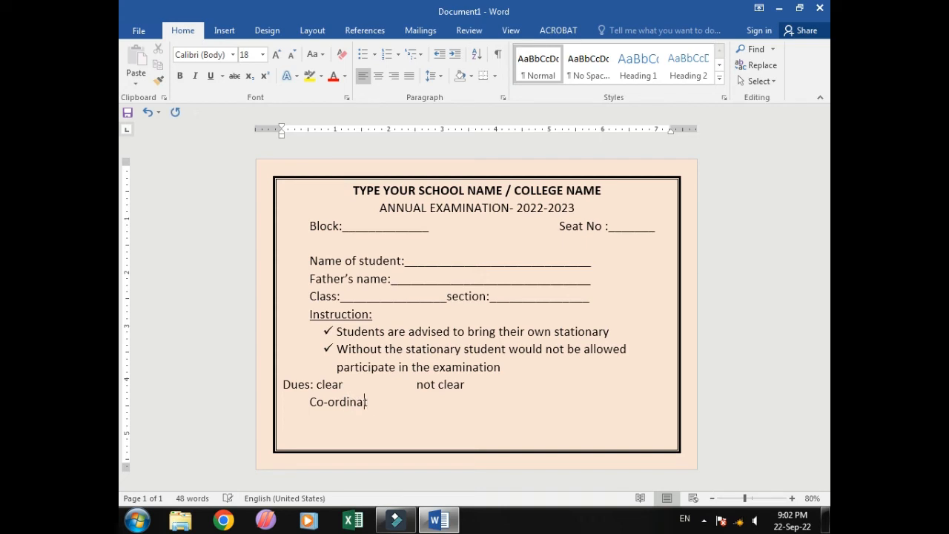
text(or:_________________)
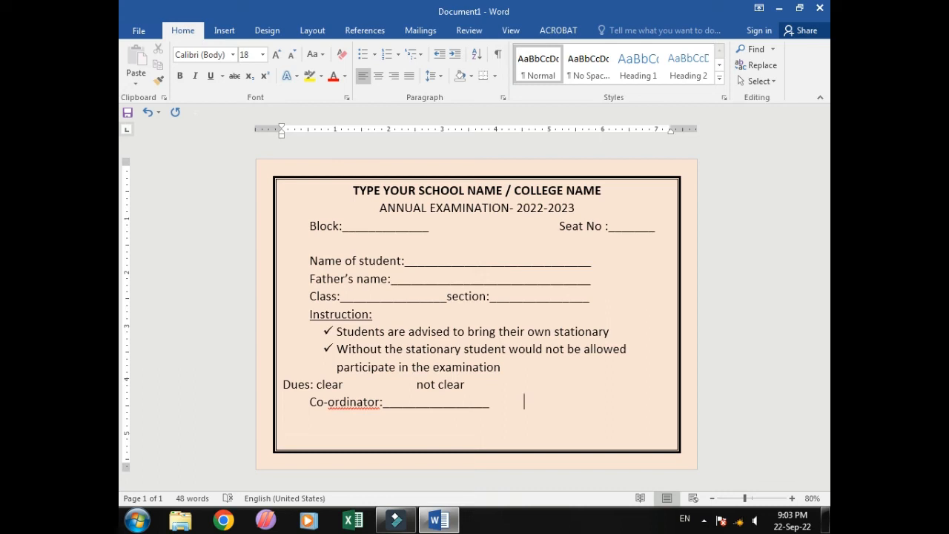
Step: Add "principal" with an underscore blank on the co-ordinator line, keeping the blank short enough to fit inside the border
text(headMister)
key(BackSpace)
key(BackSpace)
key(BackSpace)
key(BackSpace)
key(BackSpace)
key(BackSpace)
text(ipal________________)
key(BackSpace)
key(BackSpace)
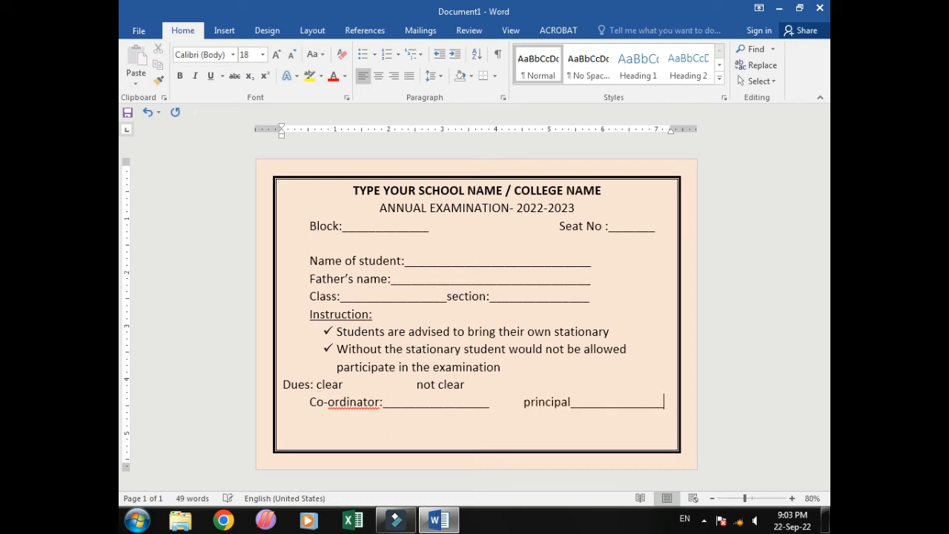
Step: Add a line below the co-ordinator line reading "Class teacher:" followed by an underscore blank
key(Return)
text(.)
text(lass)
text( teac)
text(her:_______________)
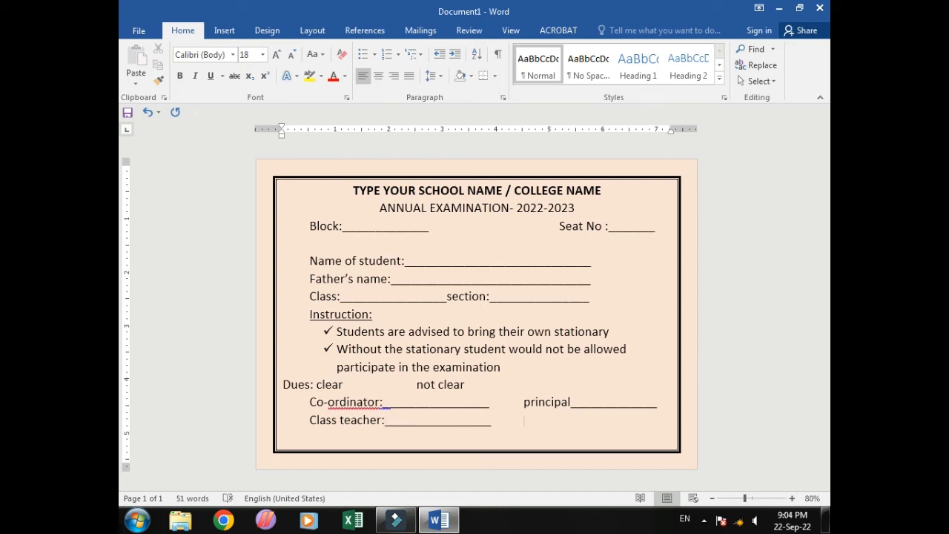
Step: Accept the spelling suggestion "ordinate" in the co-ordinator label and the suggested space after the colon there and after "teacher:"
right_click(358, 401)
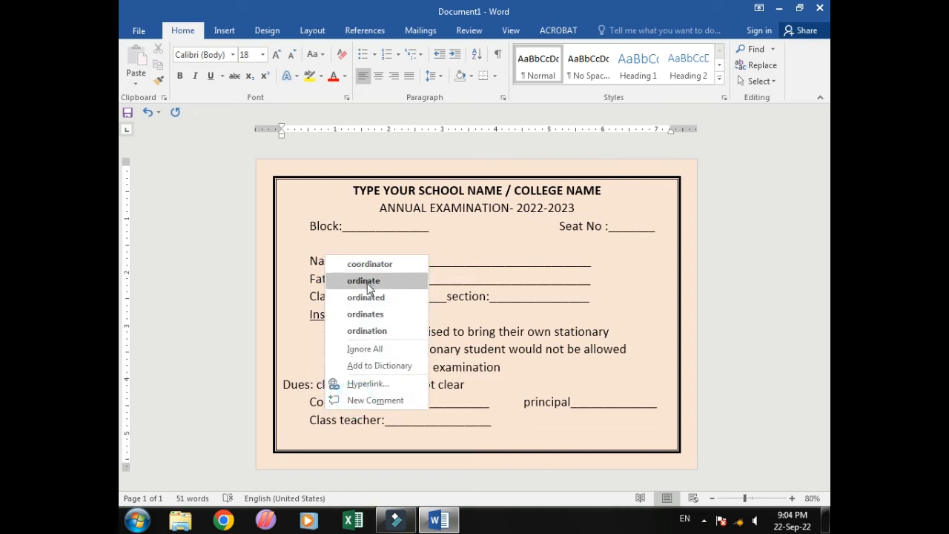
click(364, 281)
right_click(333, 407)
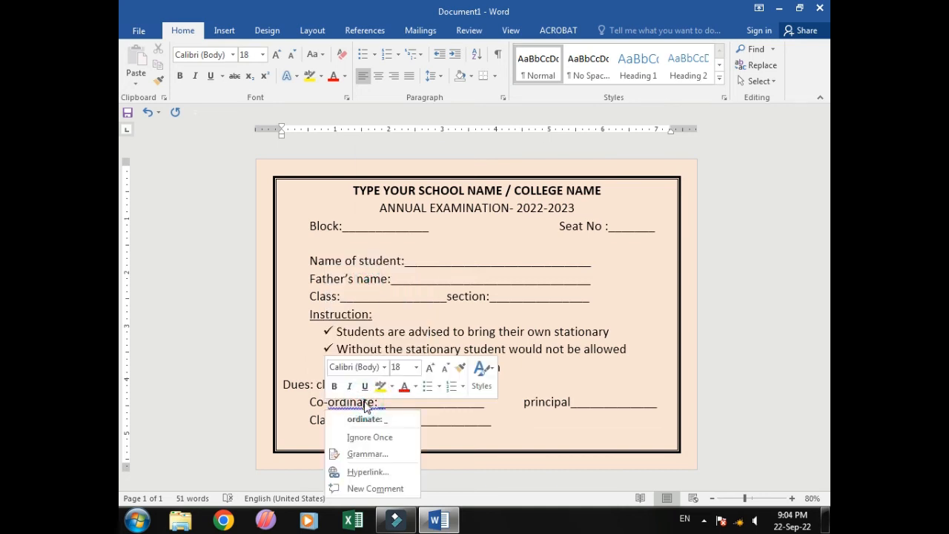
click(370, 426)
right_click(364, 421)
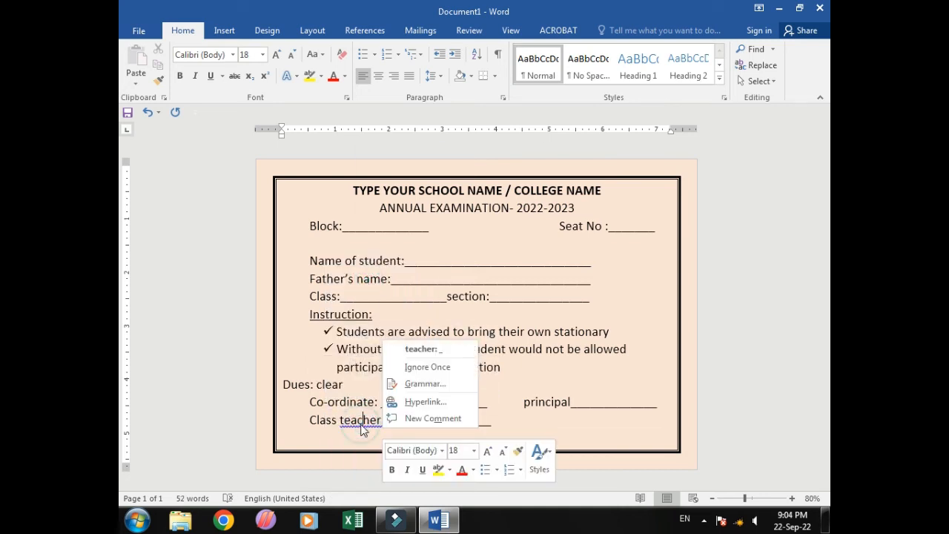
click(428, 350)
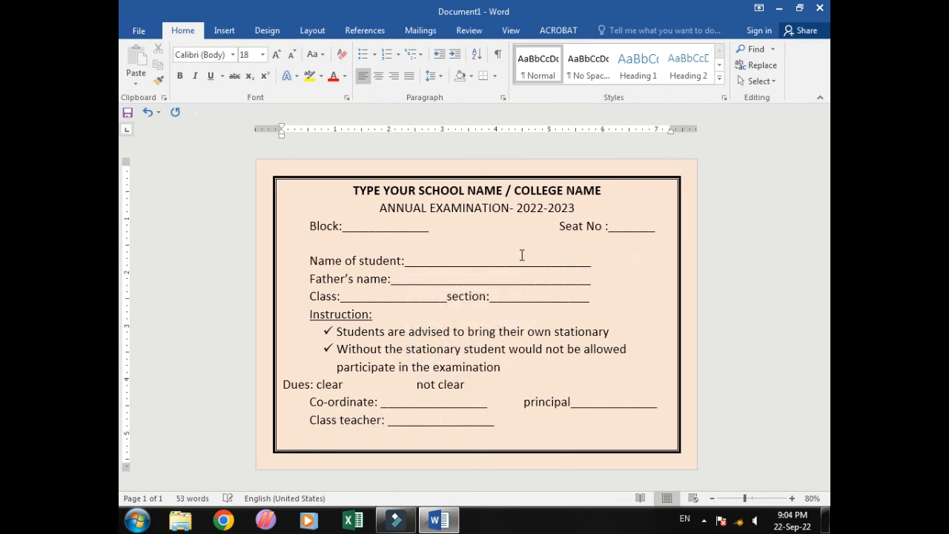
Step: Draw a rectangle about 1.38" high and 1.17" wide beside the student fields, below Seat No, and add the text "photo"
click(225, 30)
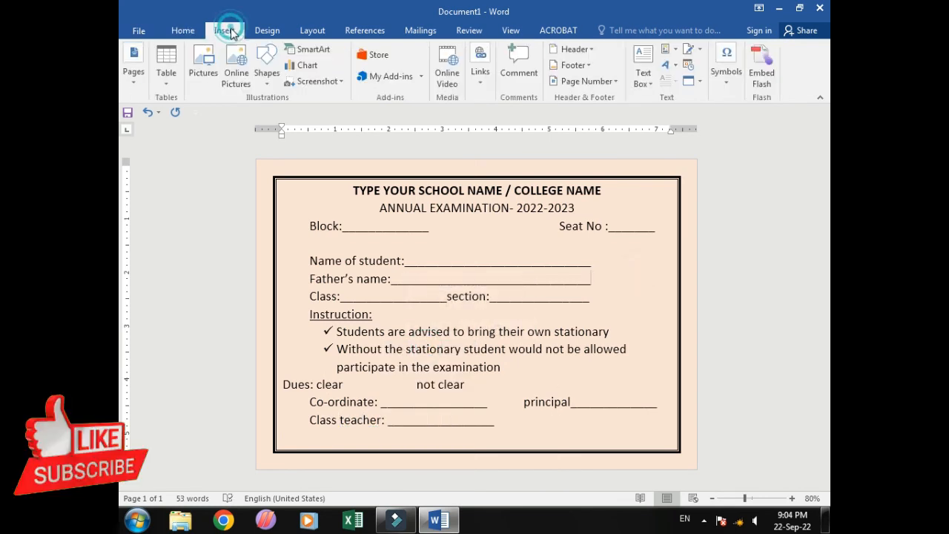
click(267, 80)
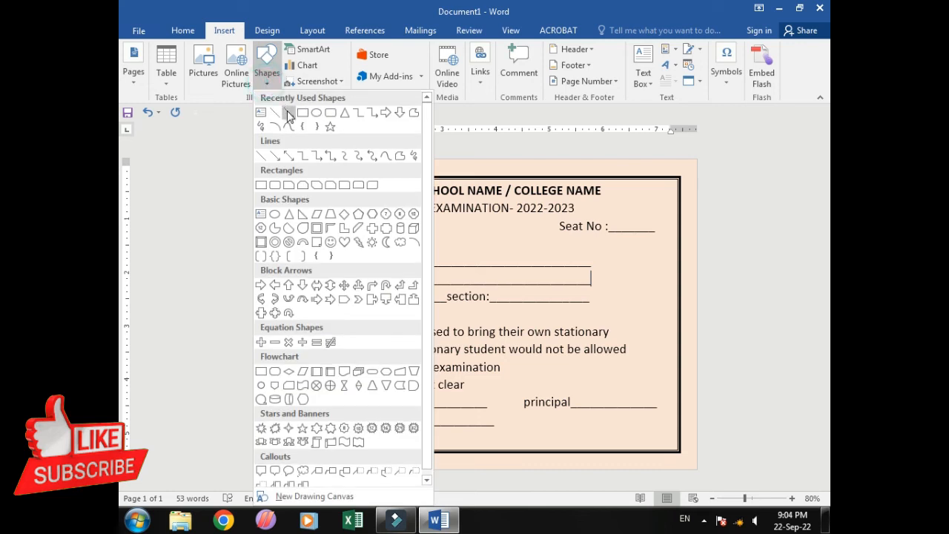
click(304, 113)
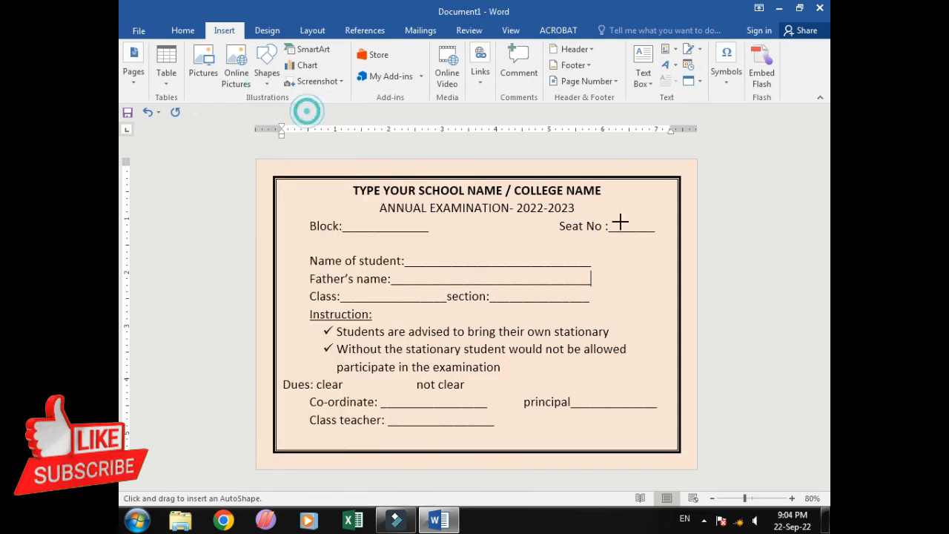
mouse_move(604, 245)
mouse_down()
mouse_move(632, 301)
mouse_move(668, 319)
mouse_up()
right_click(639, 287)
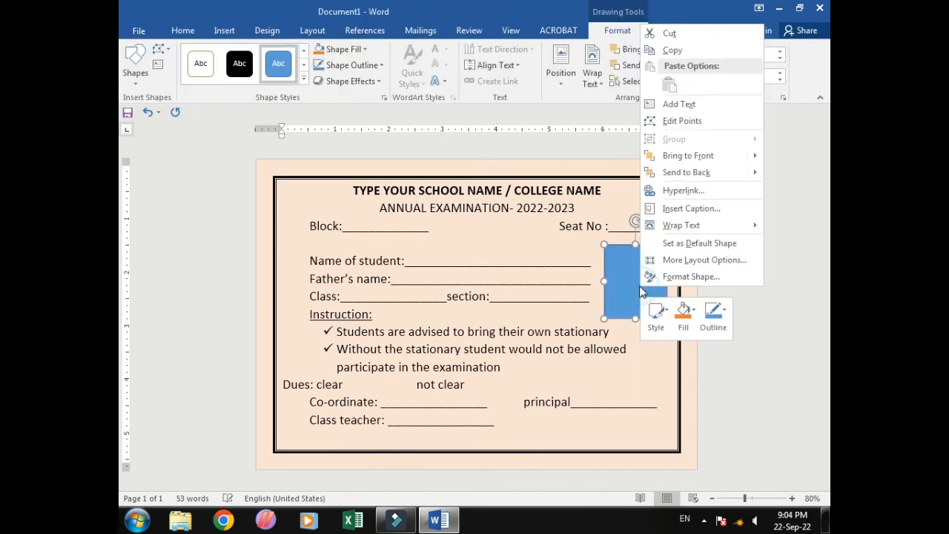
click(679, 100)
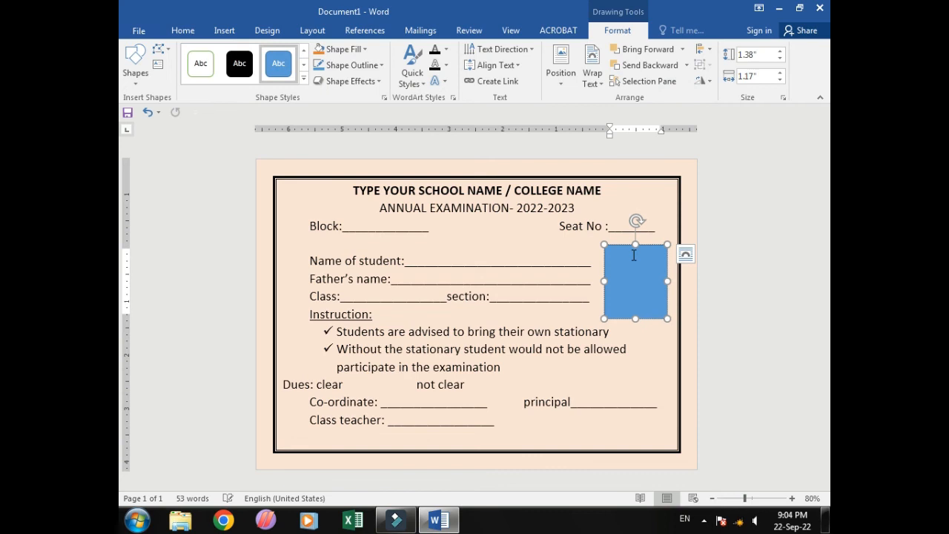
text(p)
Step: Apply the preset shape style with a white fill and black outline to the photo box
click(239, 65)
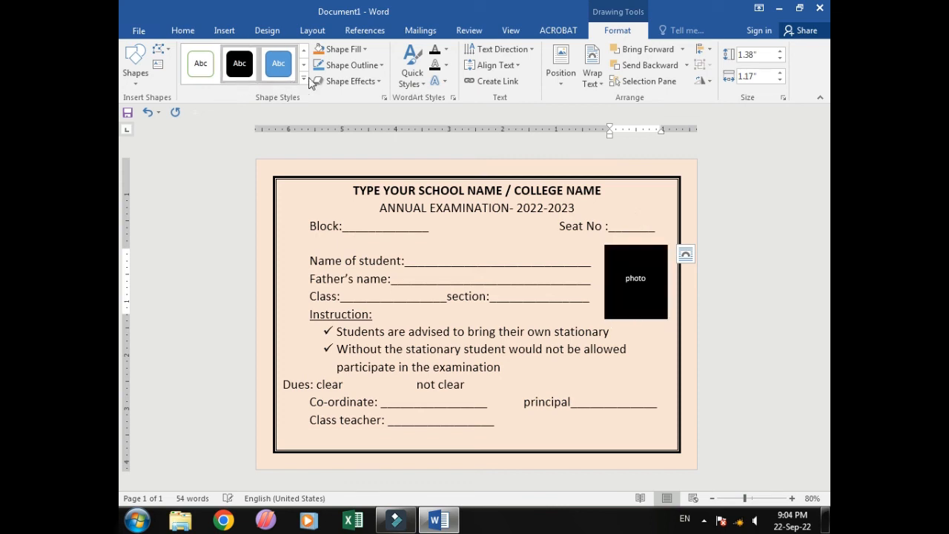
click(304, 81)
click(199, 98)
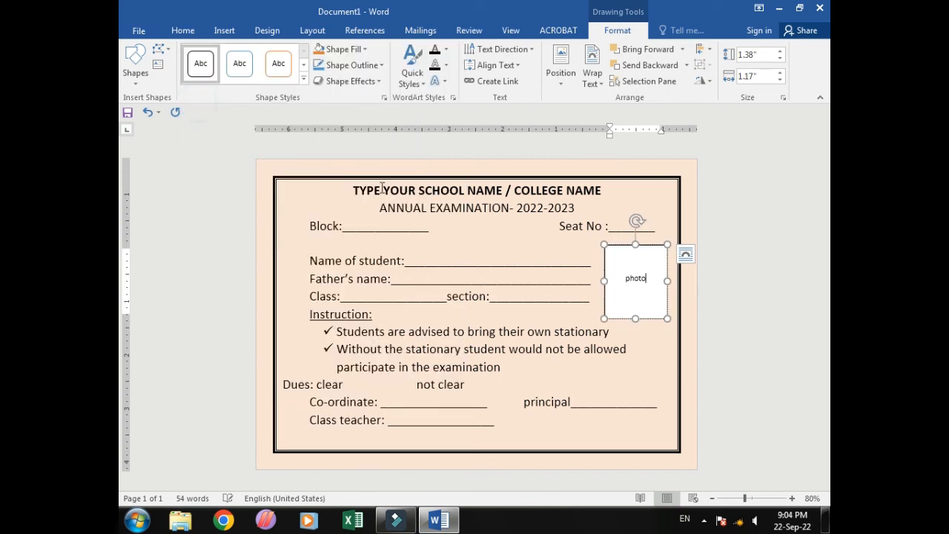
Step: Enlarge the "photo" text in the box to font size 22
drag(649, 281, 624, 279)
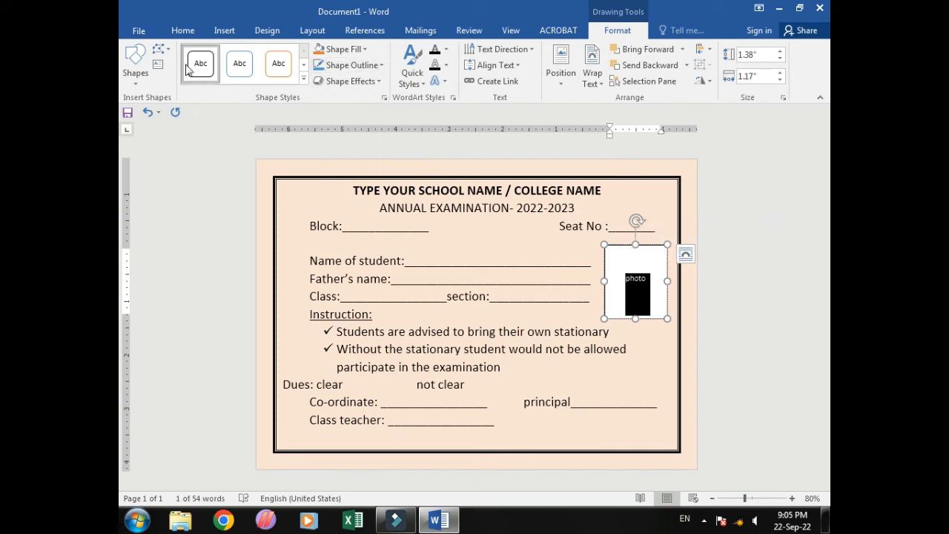
click(183, 30)
click(276, 56)
click(276, 57)
click(276, 56)
click(278, 57)
click(278, 57)
click(278, 58)
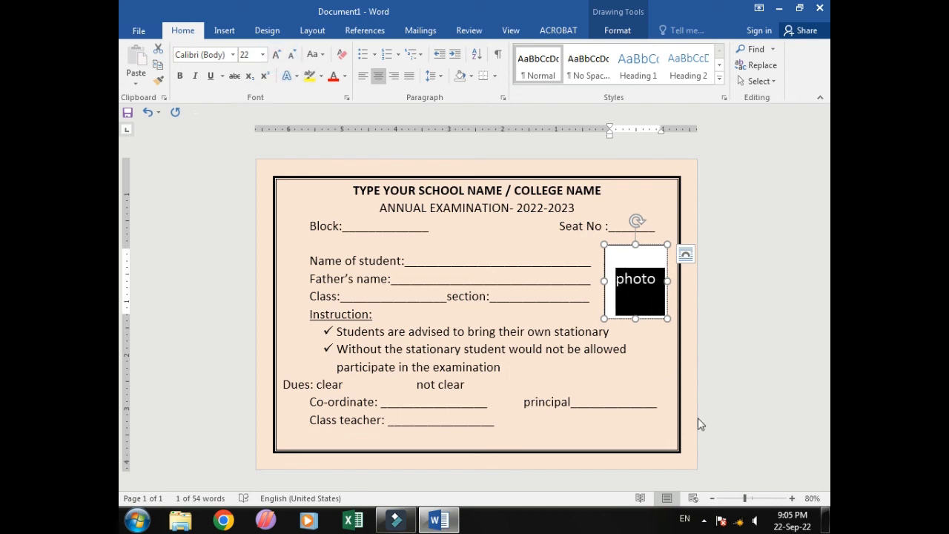
click(656, 340)
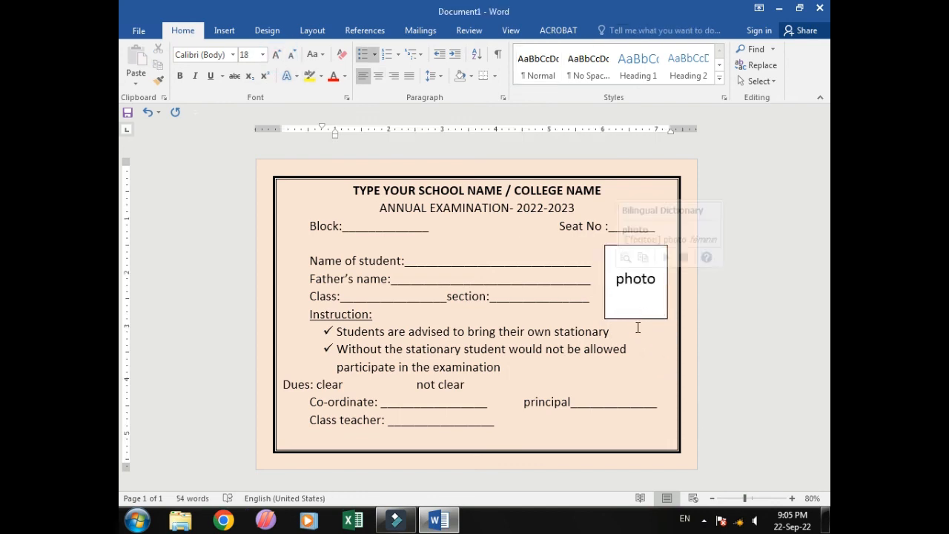
Step: Change the text in the photo box to UPPERCASE
click(647, 276)
drag(652, 278, 612, 274)
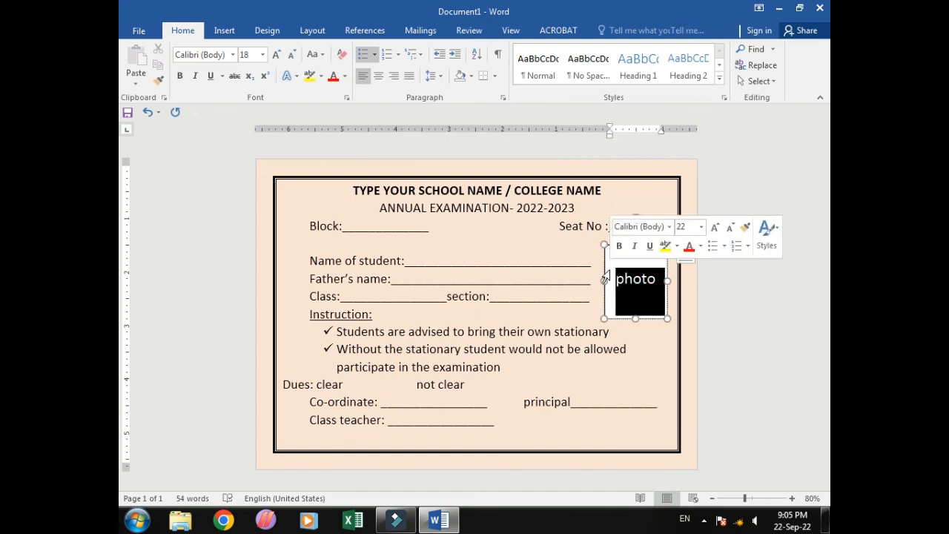
click(321, 54)
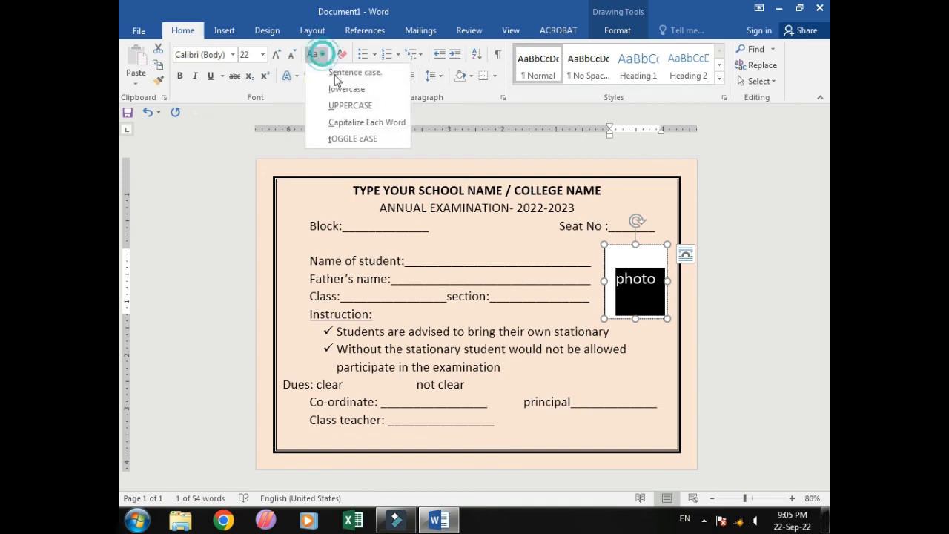
click(353, 108)
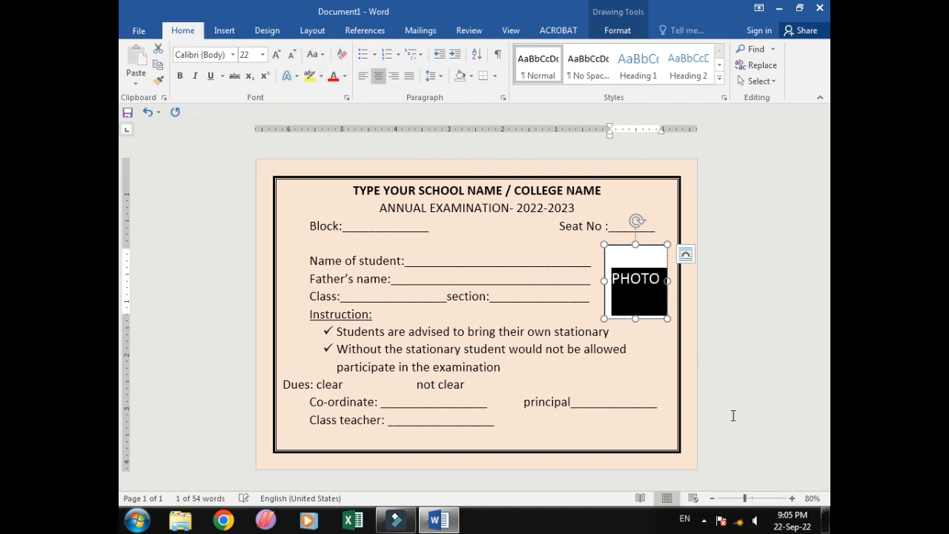
click(653, 384)
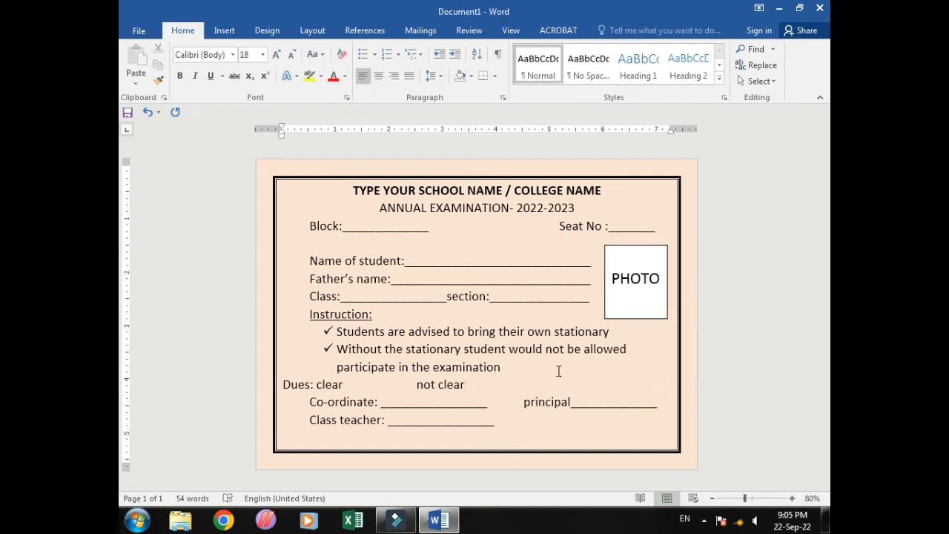
Step: Draw a rounded rectangle about 0.51" high and 1.78" wide between the Block and Seat No fields and adjust its corner rounding
click(225, 31)
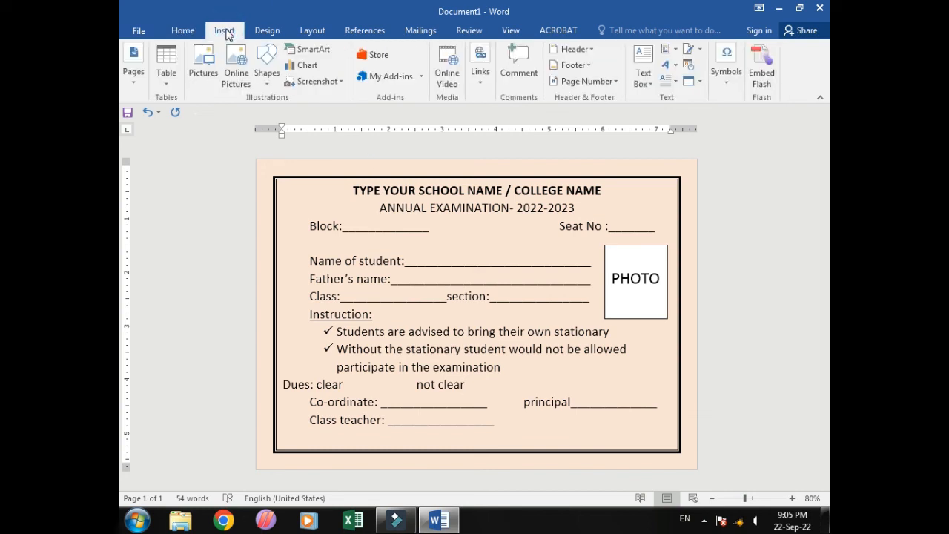
click(273, 61)
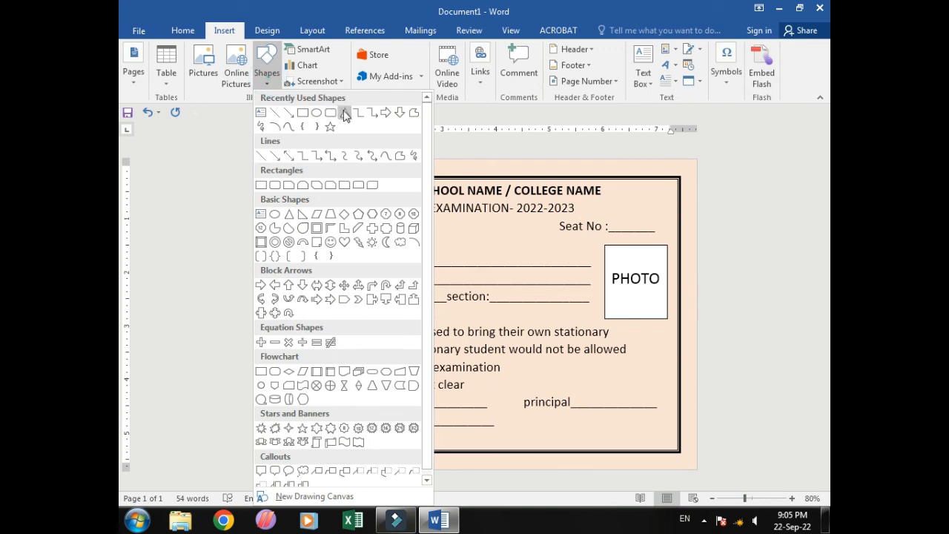
click(331, 113)
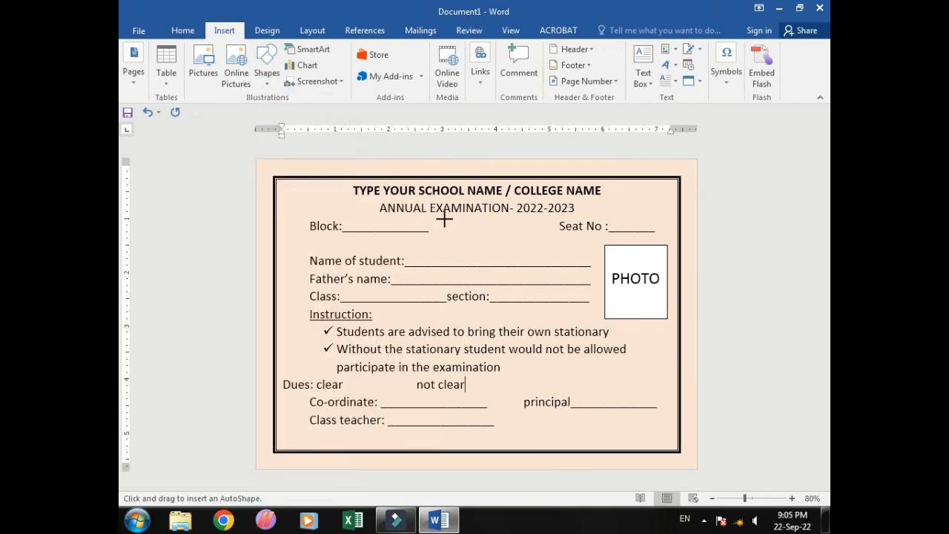
mouse_move(444, 218)
mouse_down()
mouse_move(479, 240)
mouse_move(538, 244)
mouse_up()
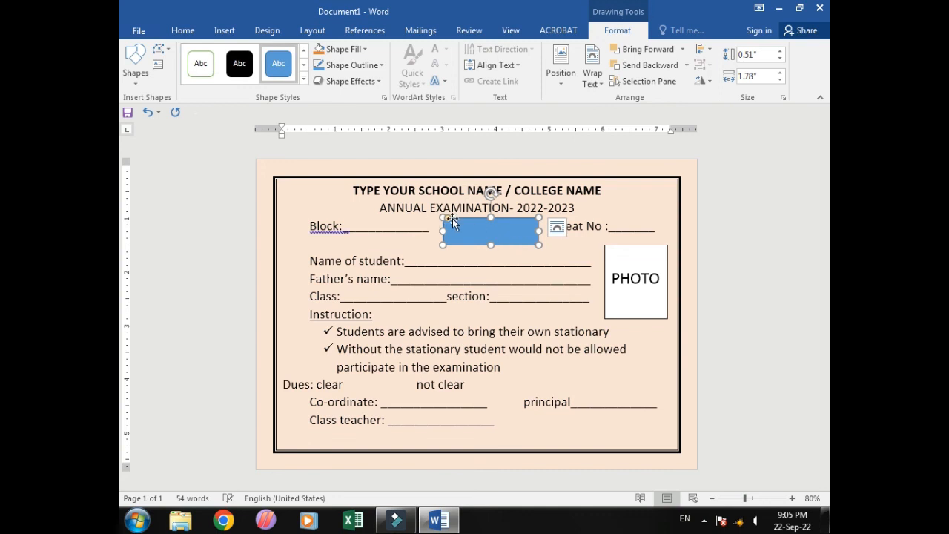
drag(448, 218, 451, 219)
Step: Add the text "Admit card" inside the rounded rectangle
right_click(491, 232)
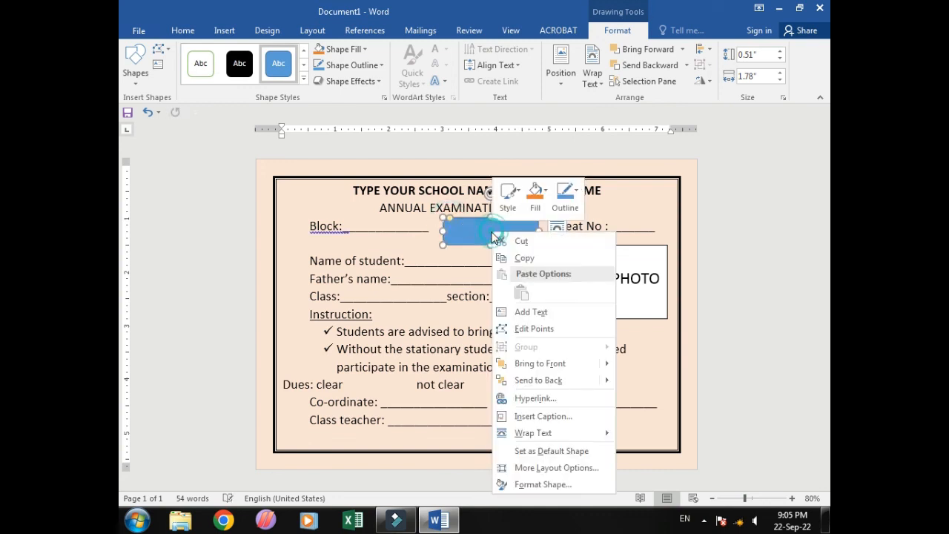
click(532, 311)
text(admit card)
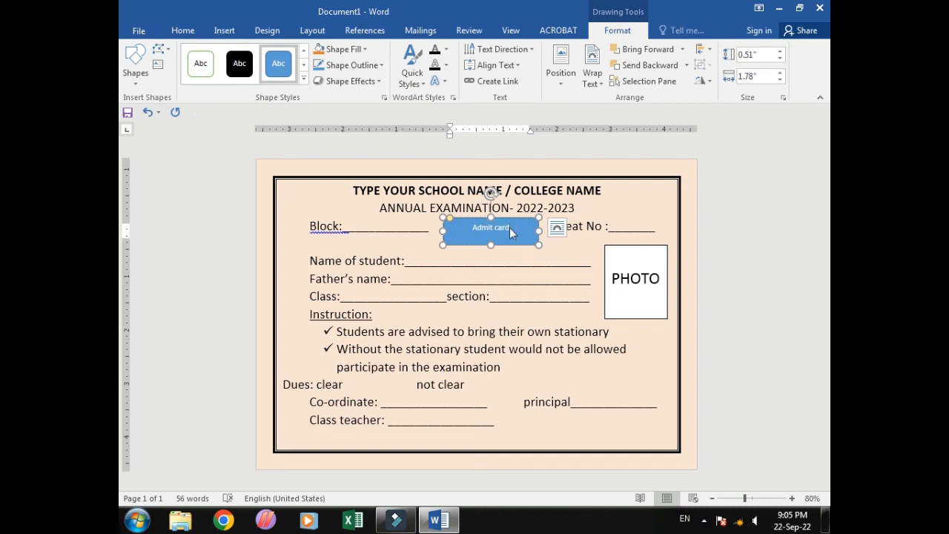
Step: Apply the preset shape style with white fill and black outline to the rounded "Admit card" rectangle
drag(510, 233, 471, 230)
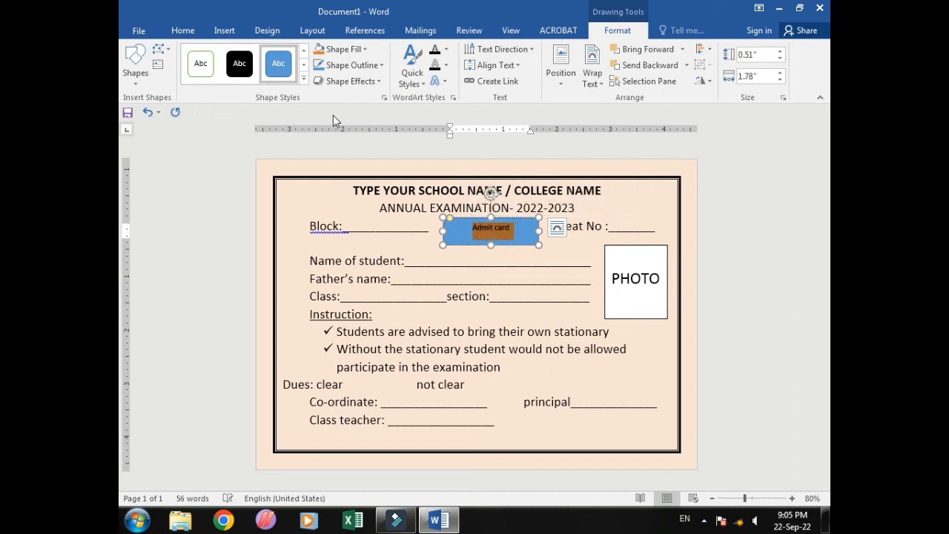
click(304, 81)
click(203, 96)
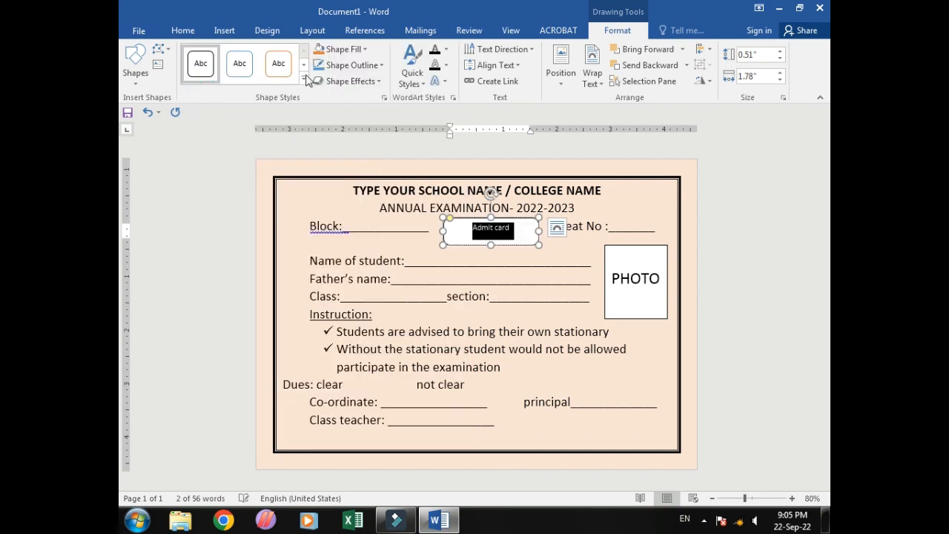
Step: Enlarge the "Admit card" text in the rounded rectangle to font size 18
click(182, 30)
click(276, 55)
click(277, 55)
click(276, 55)
click(276, 55)
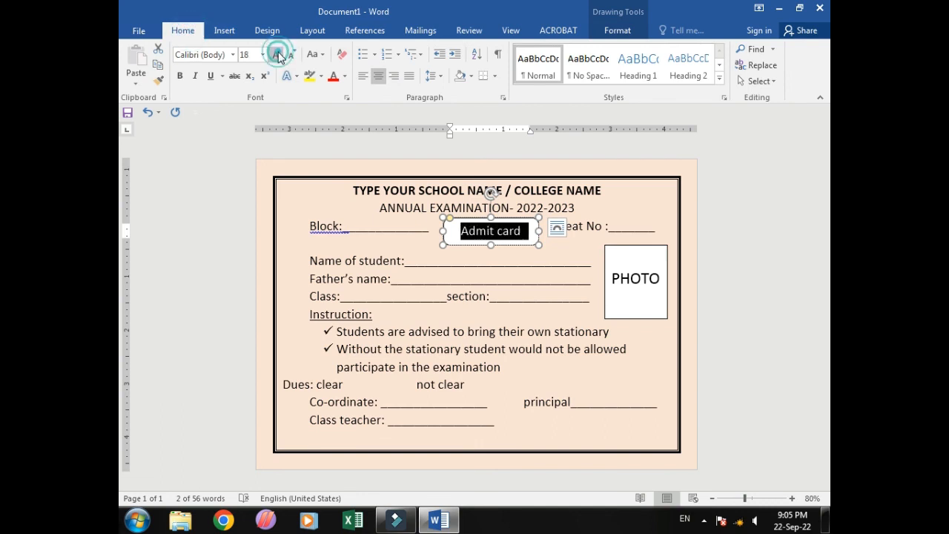
Step: Change the "Admit card" text to UPPERCASE and set its font to Algerian
click(318, 55)
click(337, 105)
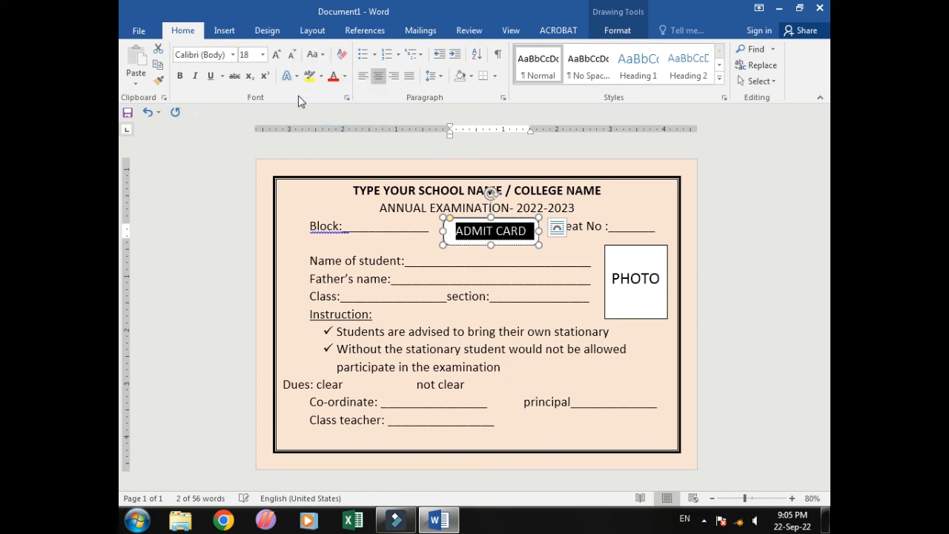
click(233, 55)
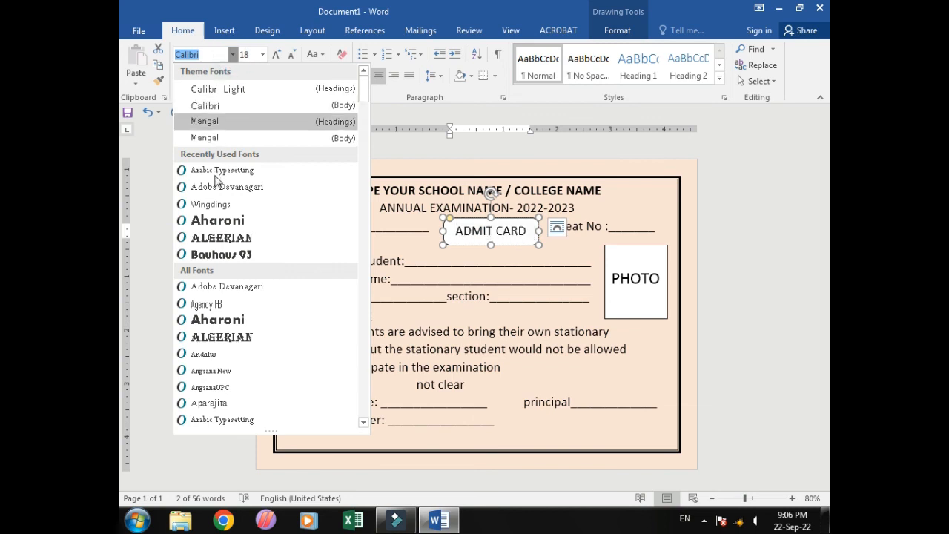
click(220, 238)
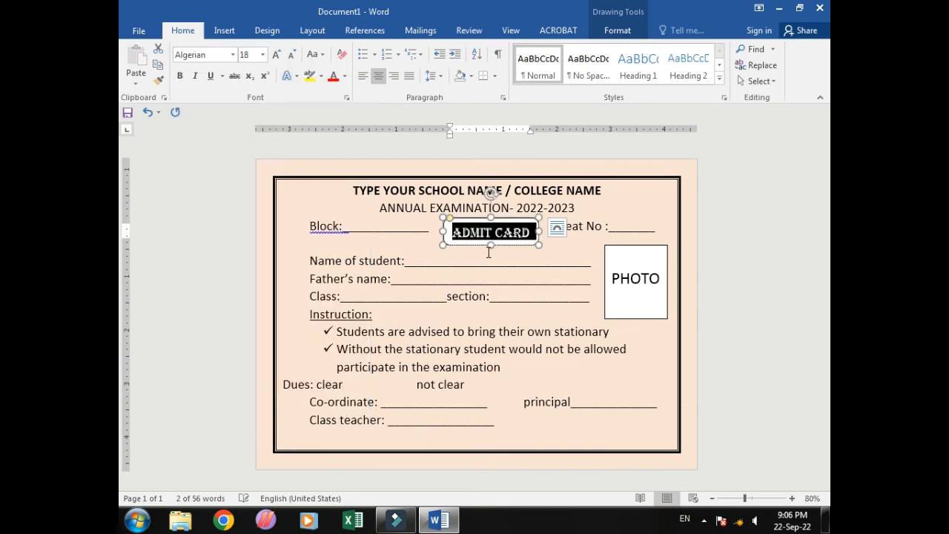
Step: Try nudging the "ADMIT CARD" shape slightly down and up between the Block and Seat No fields, then deselect it
click(519, 247)
key(Down)
key(Down)
key(Down)
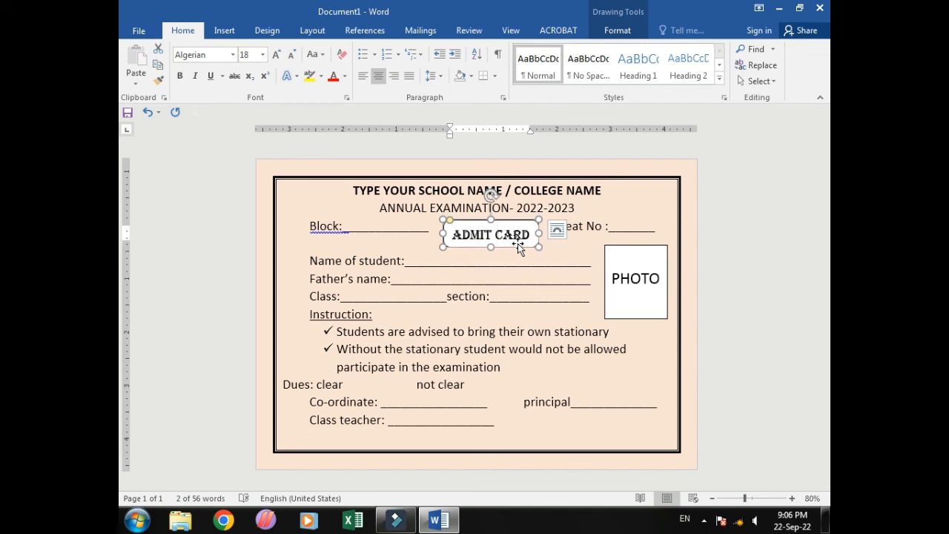
key(Up)
key(Up)
key(Up)
key(Up)
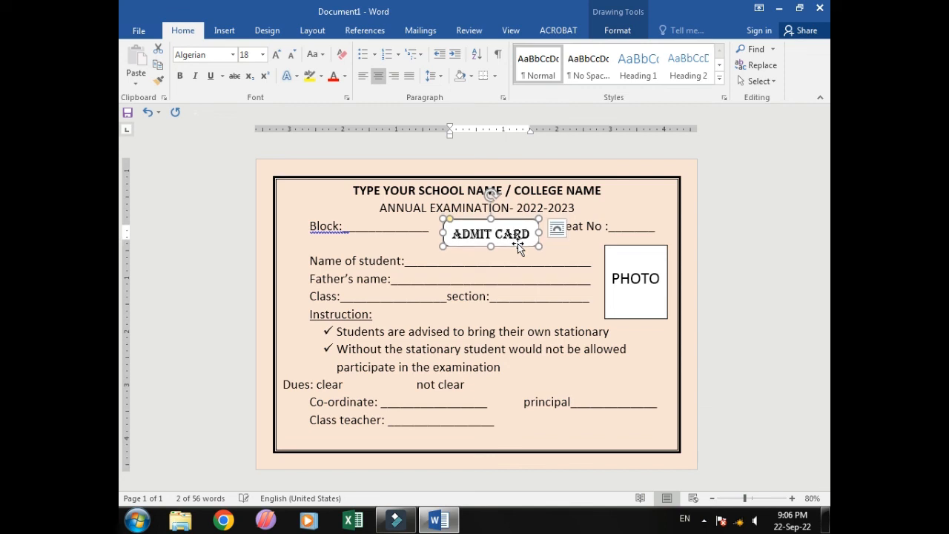
key(Down)
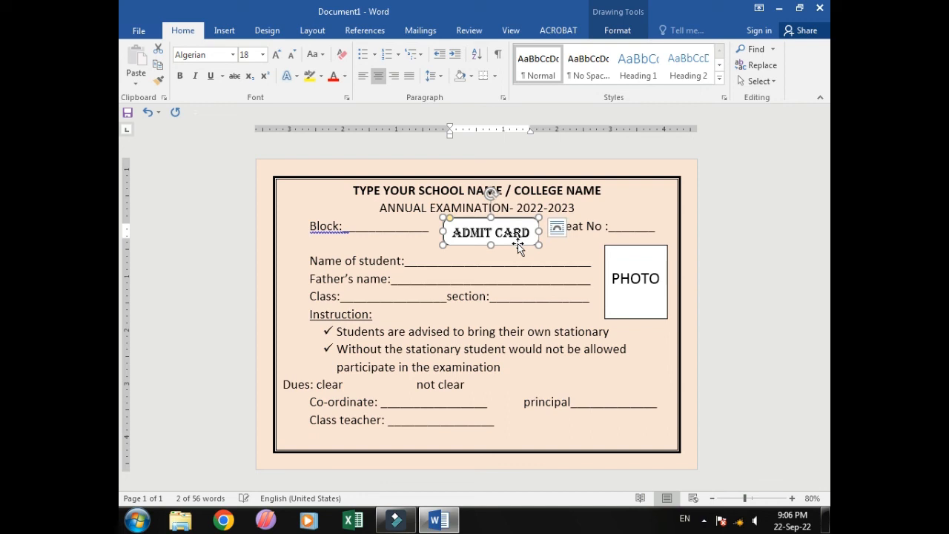
click(671, 379)
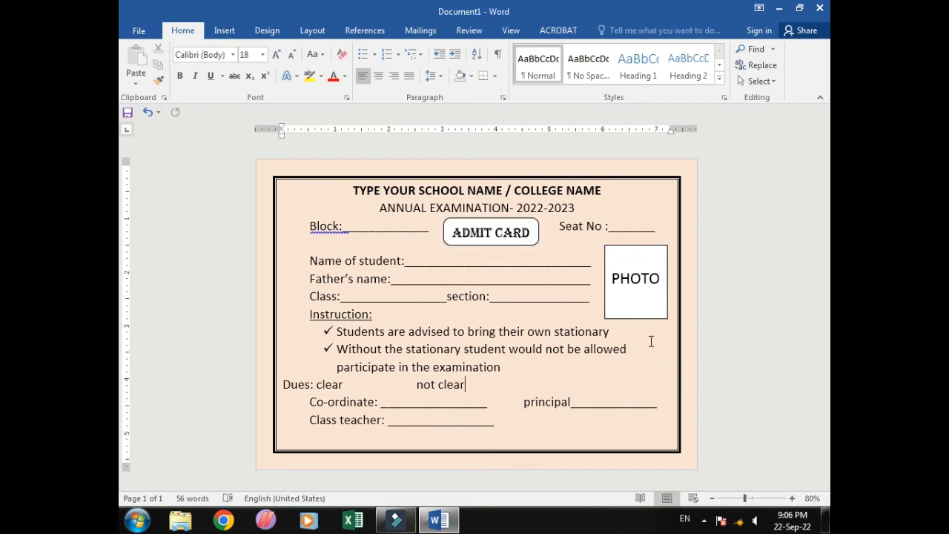